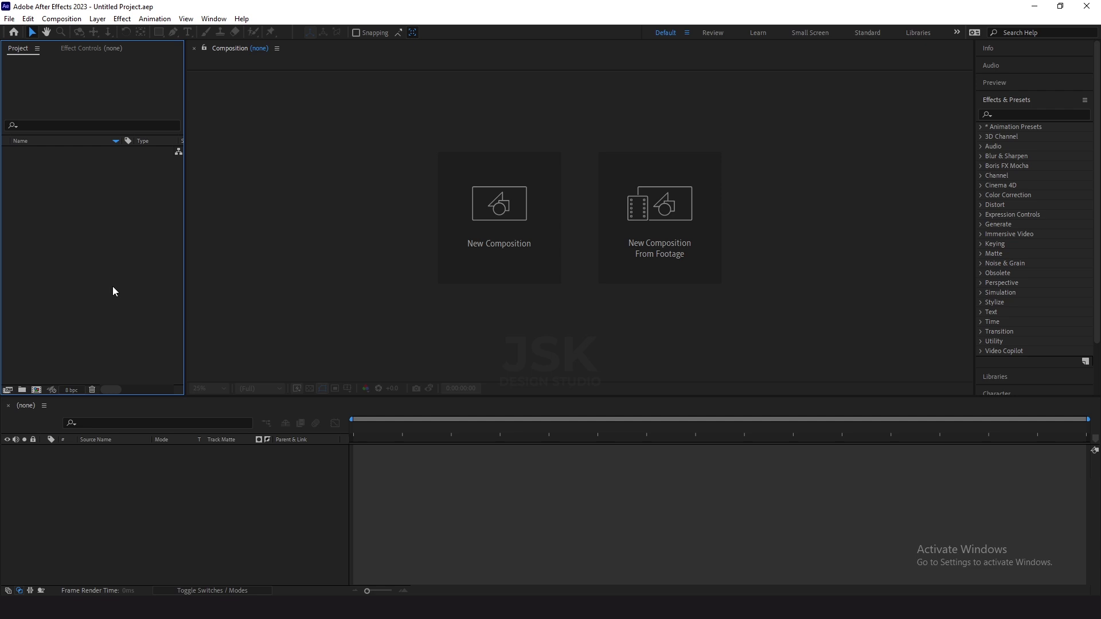
Step: Start a new composition and name it Landscape
click(61, 18)
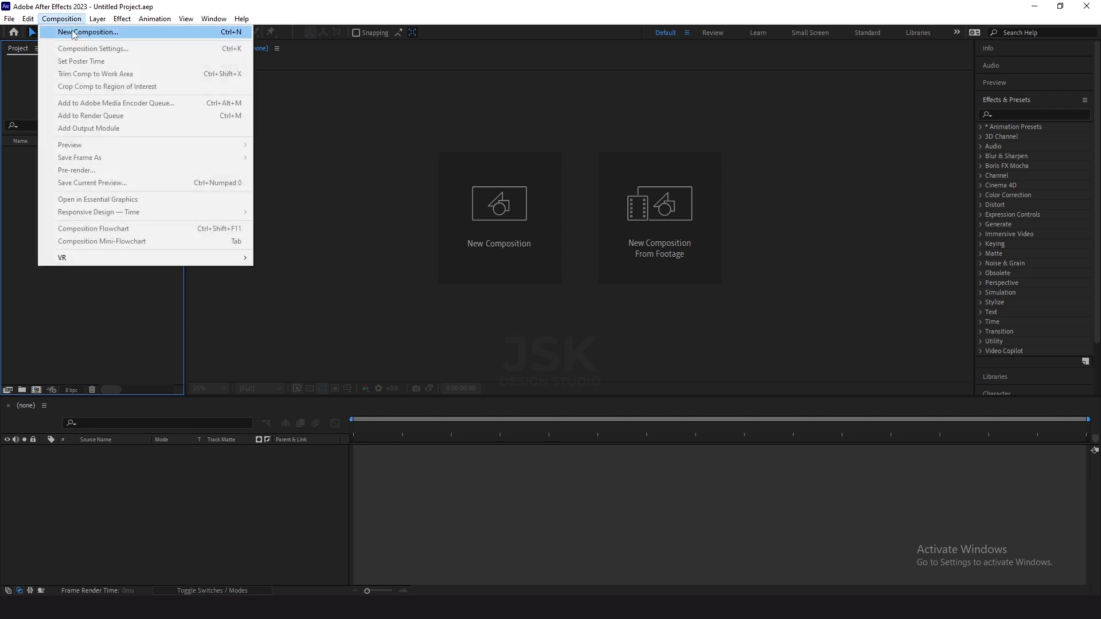
click(73, 33)
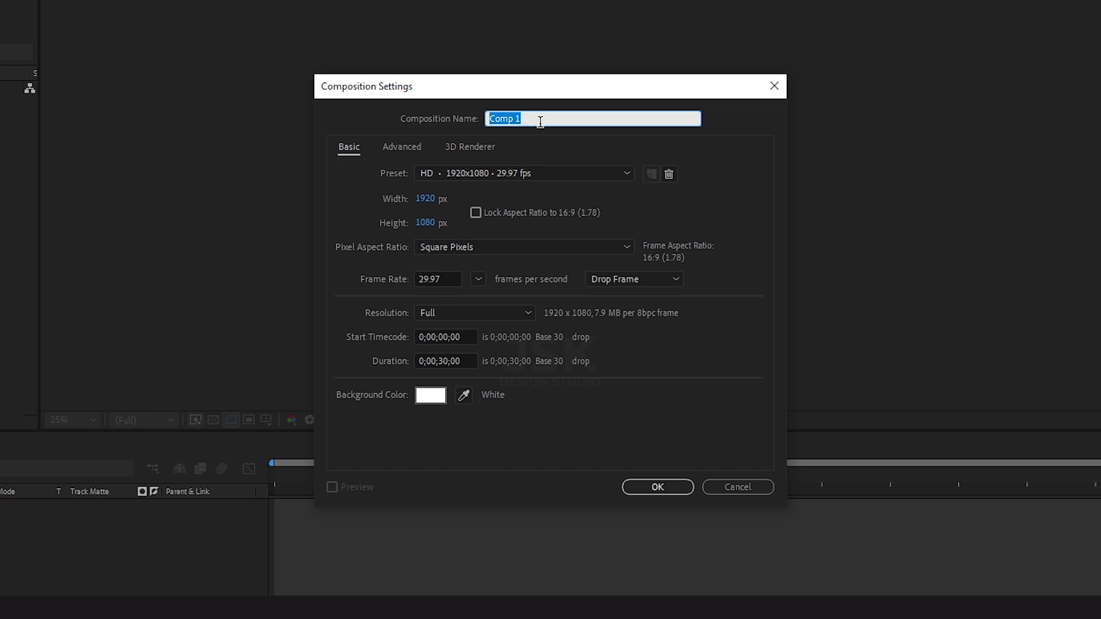
text(Landscape)
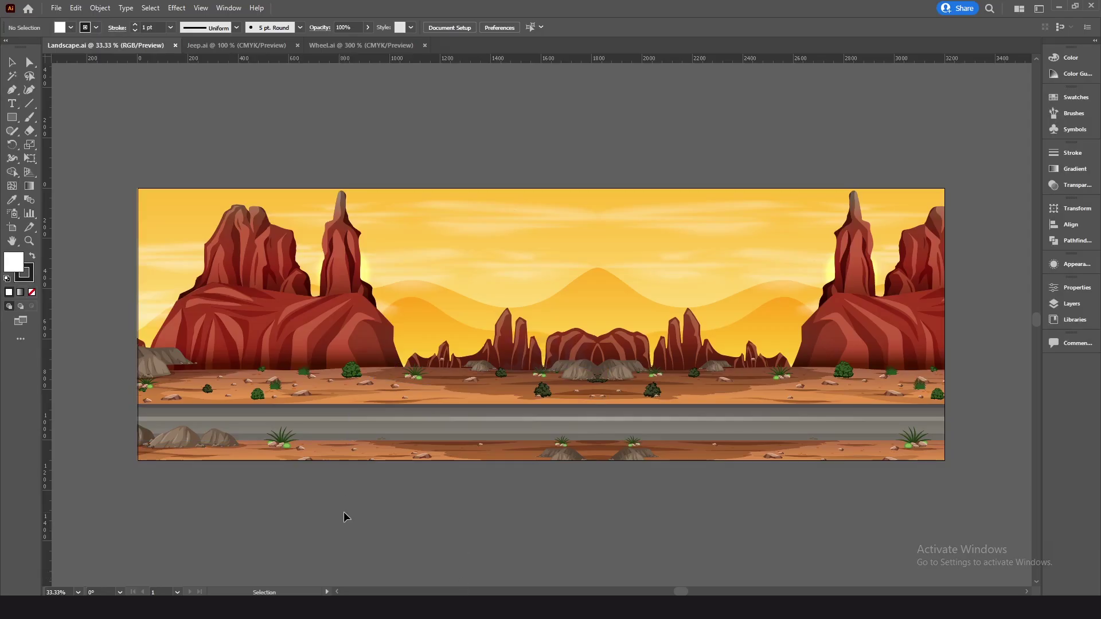
Step: Switch to Illustrator and examine the Landscape, Jeep and Wheel artwork, including the dimensions of the landscape's clip group
click(434, 338)
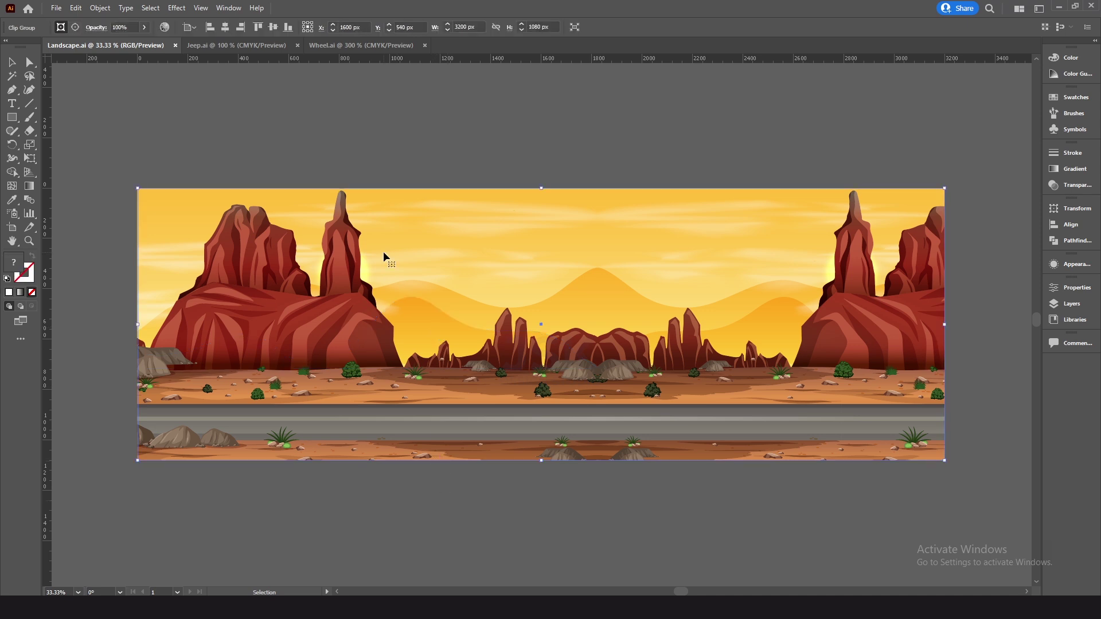
key(ctrl+Tab)
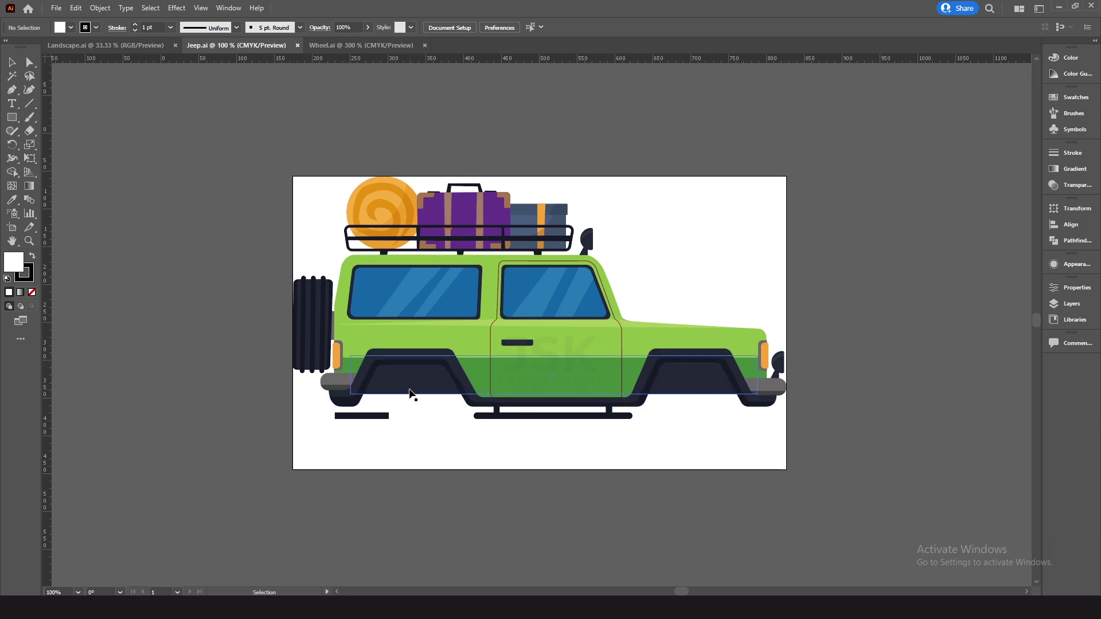
key(ctrl+Tab)
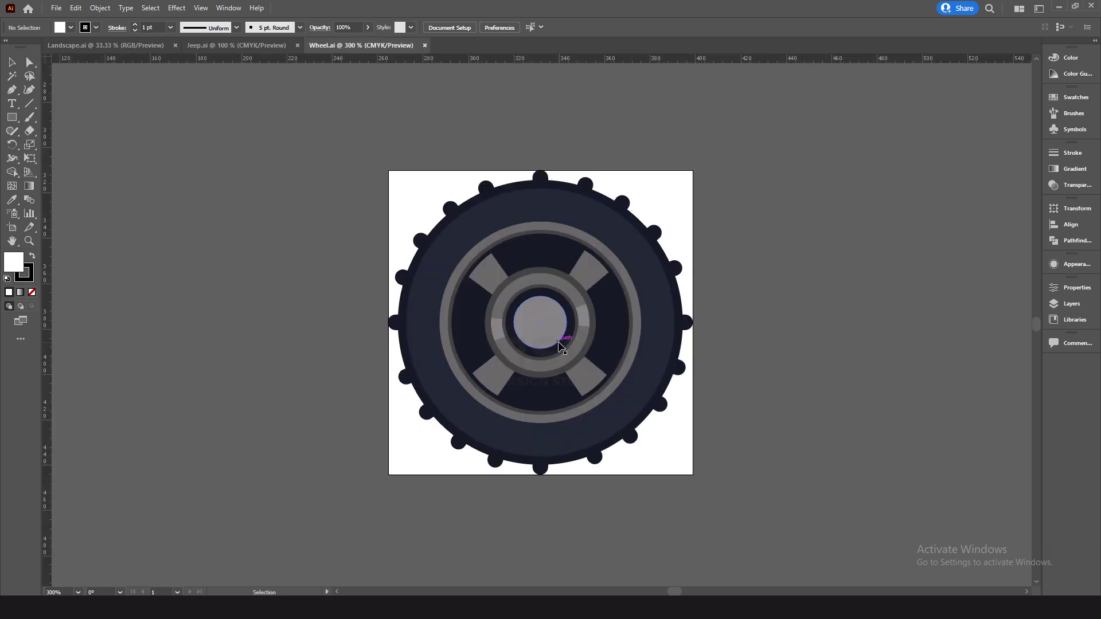
key(ctrl+Tab)
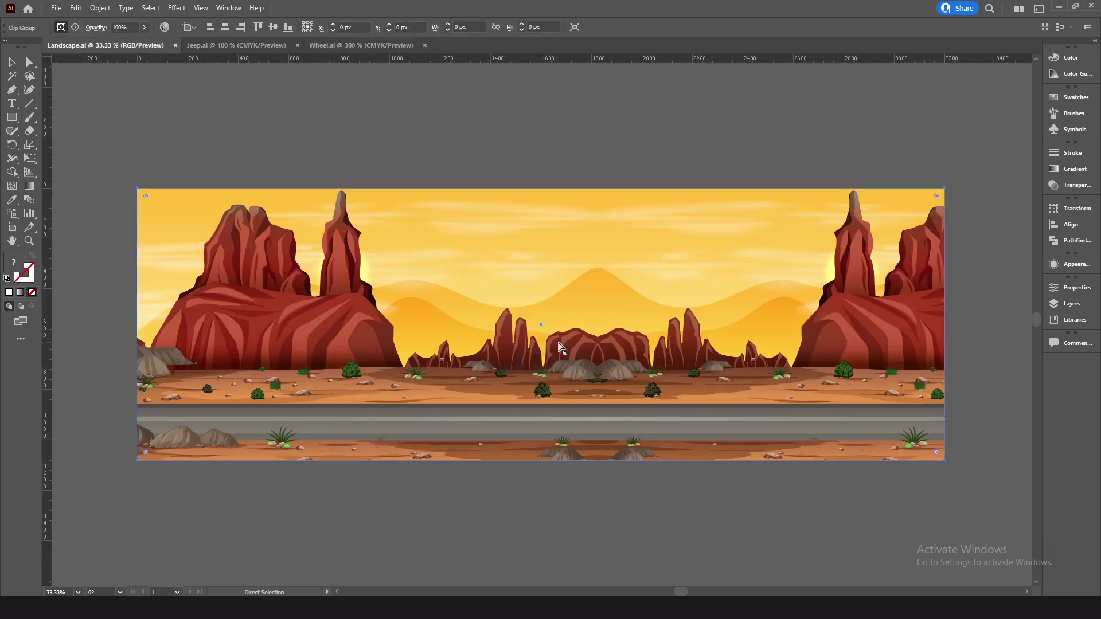
key(ctrl+Tab)
key(ctrl+Tab)
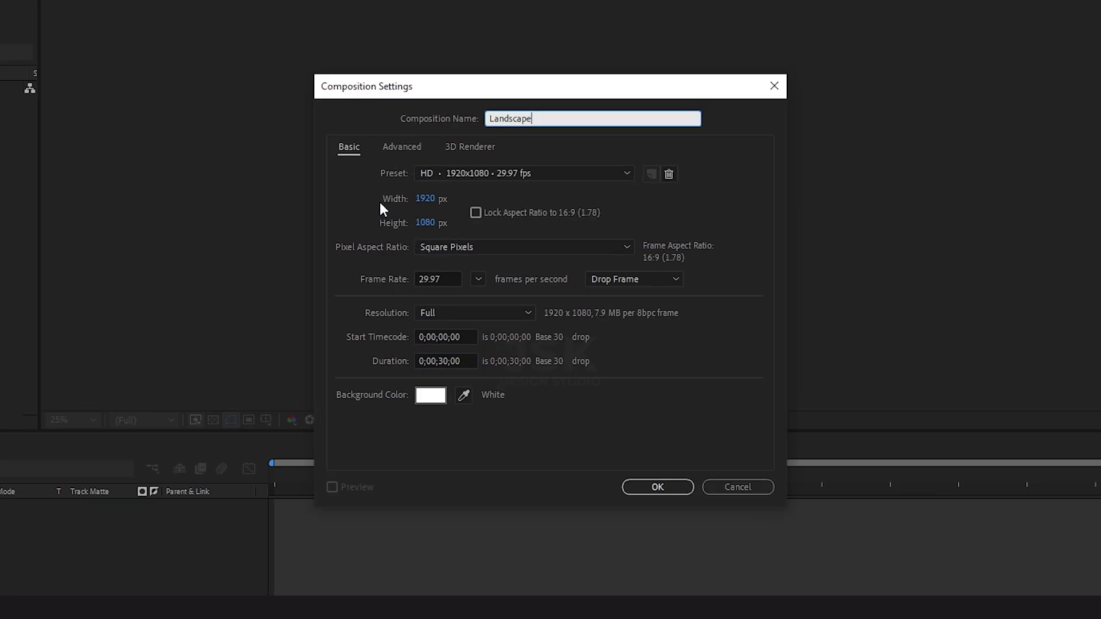
Step: Back in After Effects, set the composition's width to 3200 px and duration to 0;00;10;00, and create it
click(424, 199)
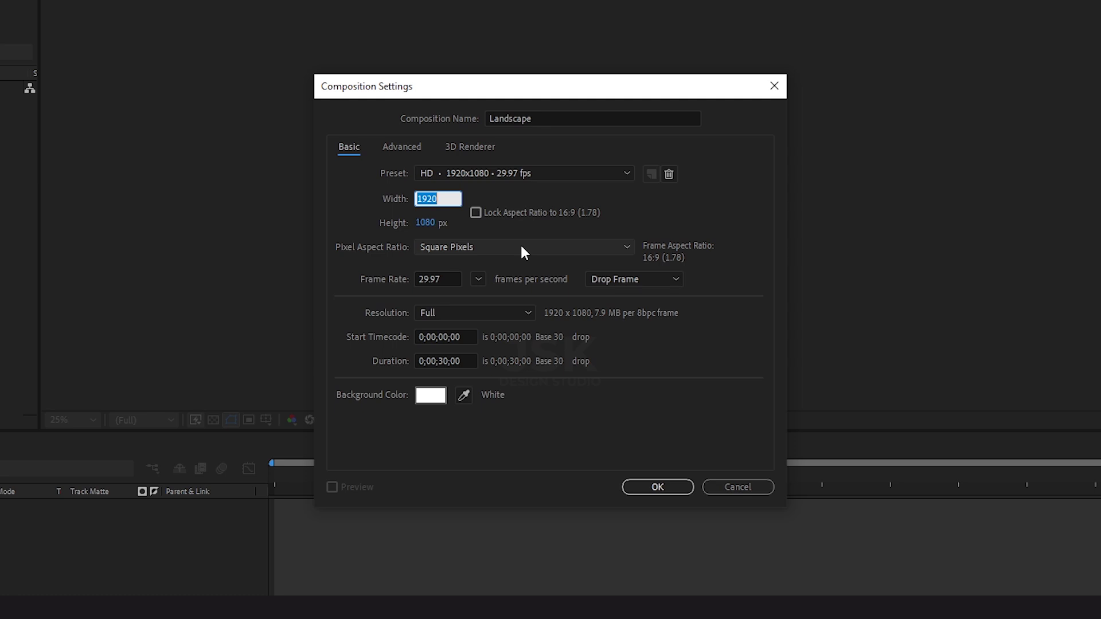
text(3200)
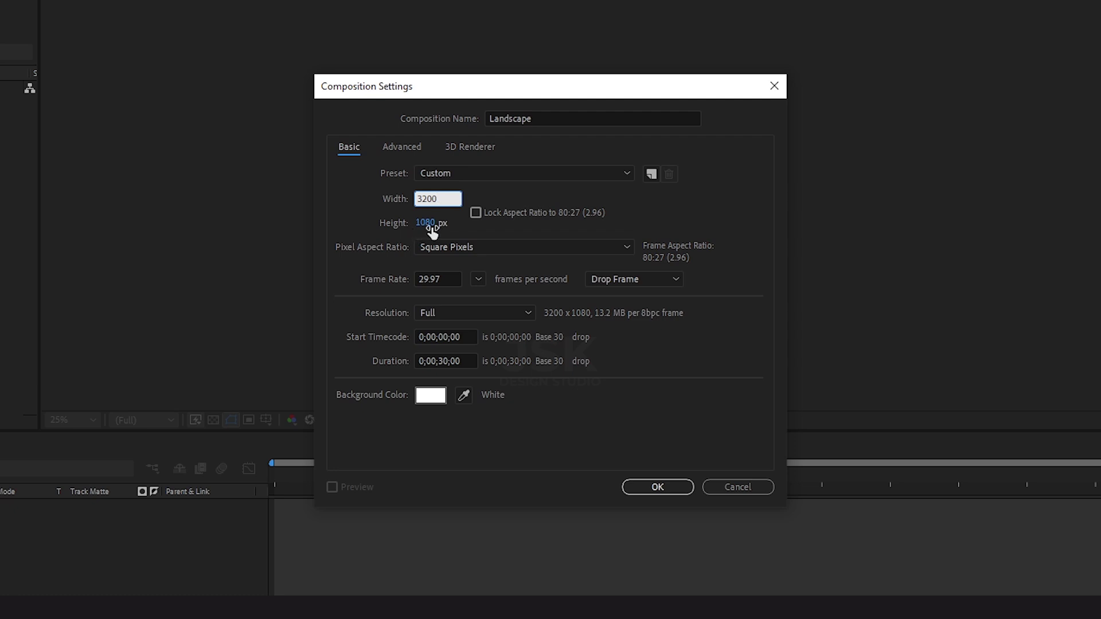
click(444, 361)
key(BackSpace)
text(1)
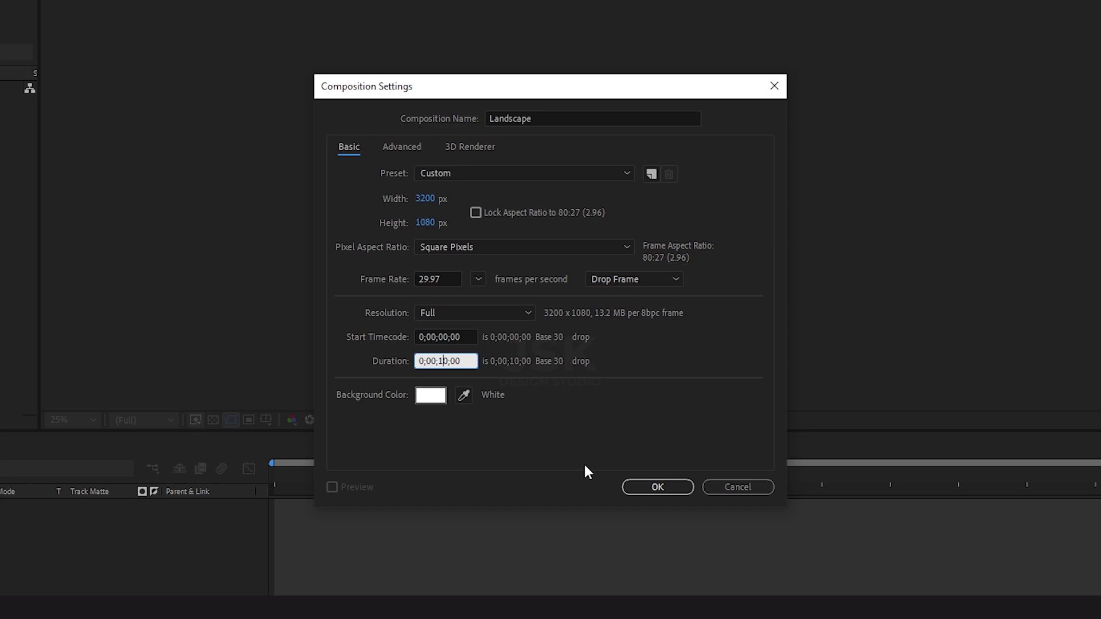
click(651, 489)
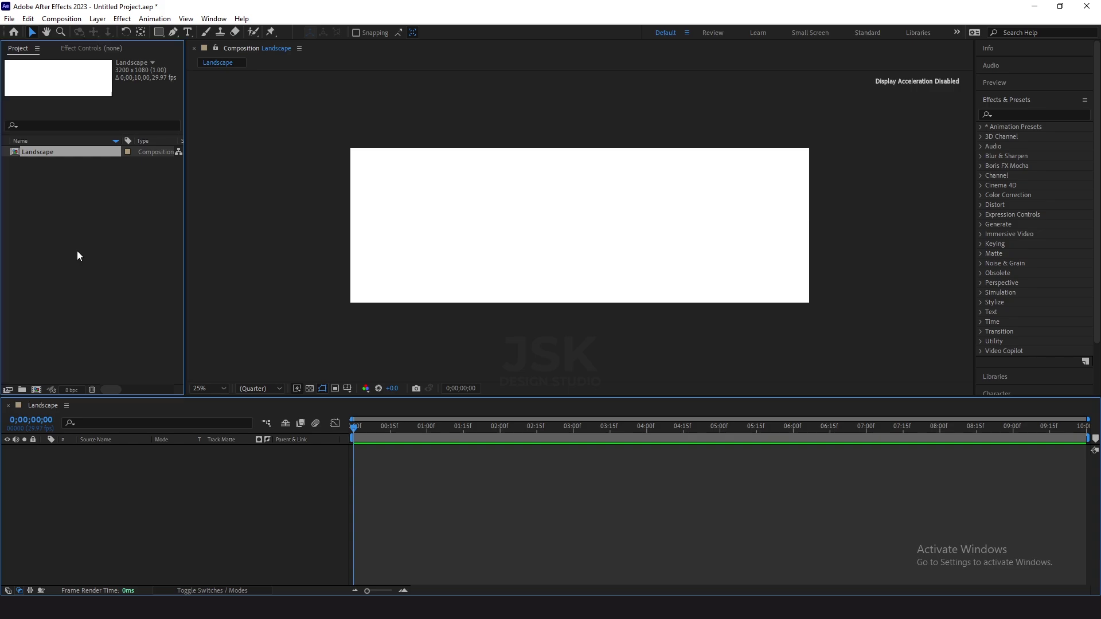
Step: Import the Jeep, Landscape and Wheel Illustrator files from the file explorer into the project
click(309, 608)
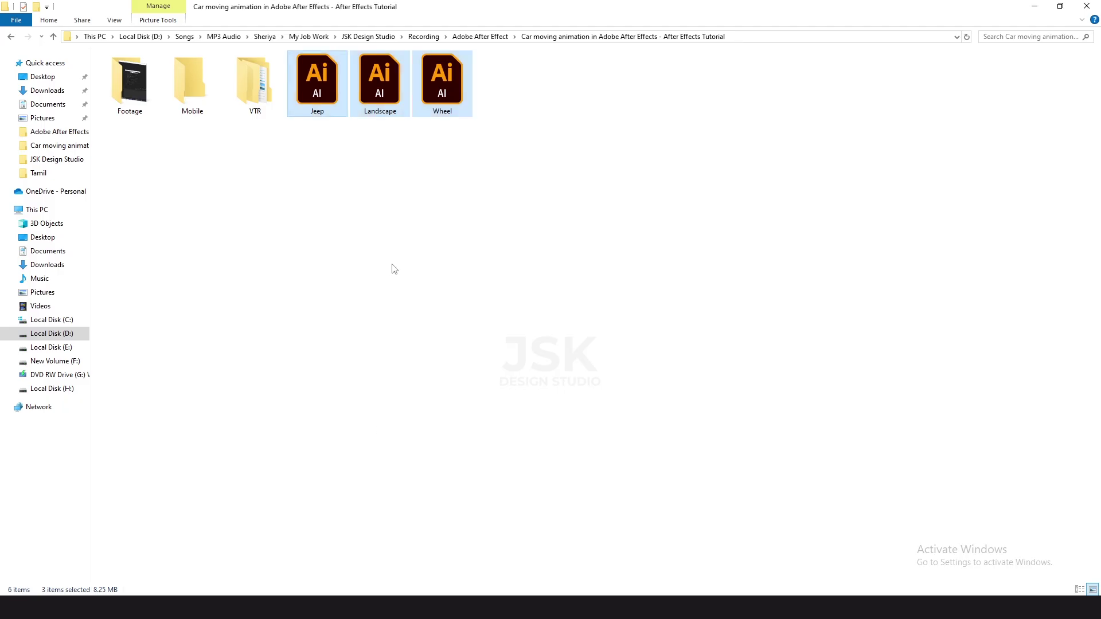
drag(328, 84, 105, 304)
right_click(69, 297)
mouse_move(198, 358)
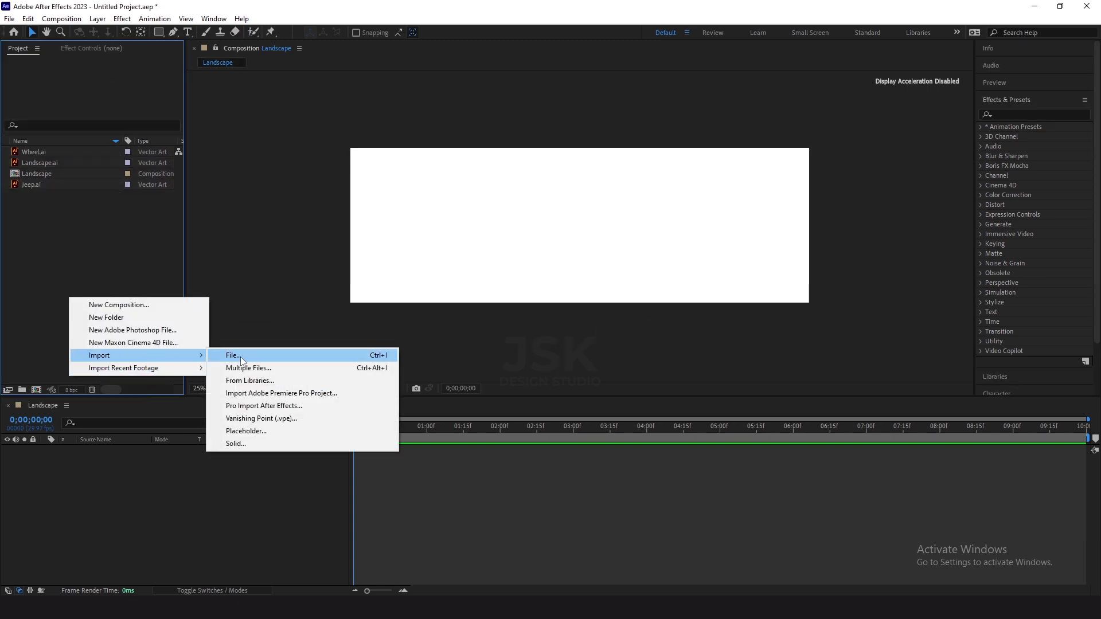
click(72, 246)
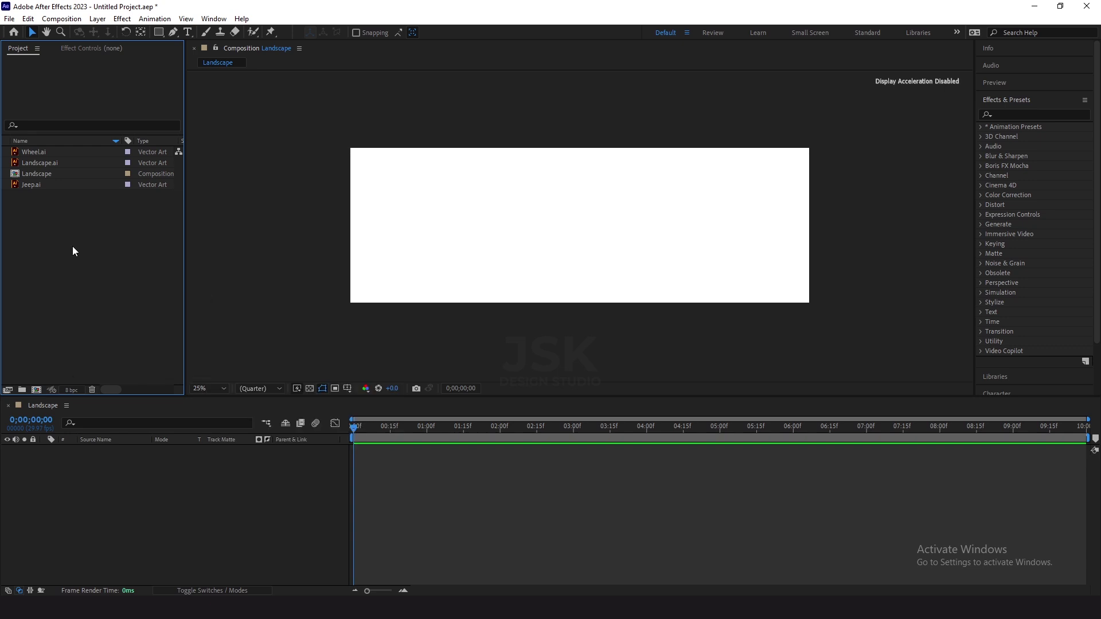
Step: Add Landscape.ai as a layer in the Landscape composition
click(44, 163)
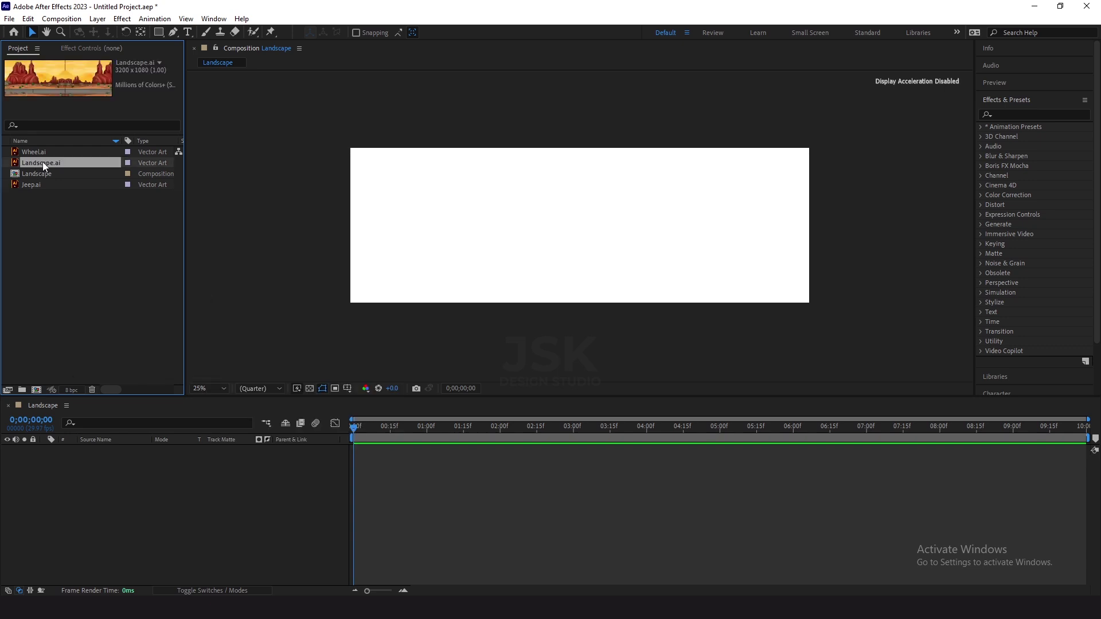
drag(44, 162, 86, 480)
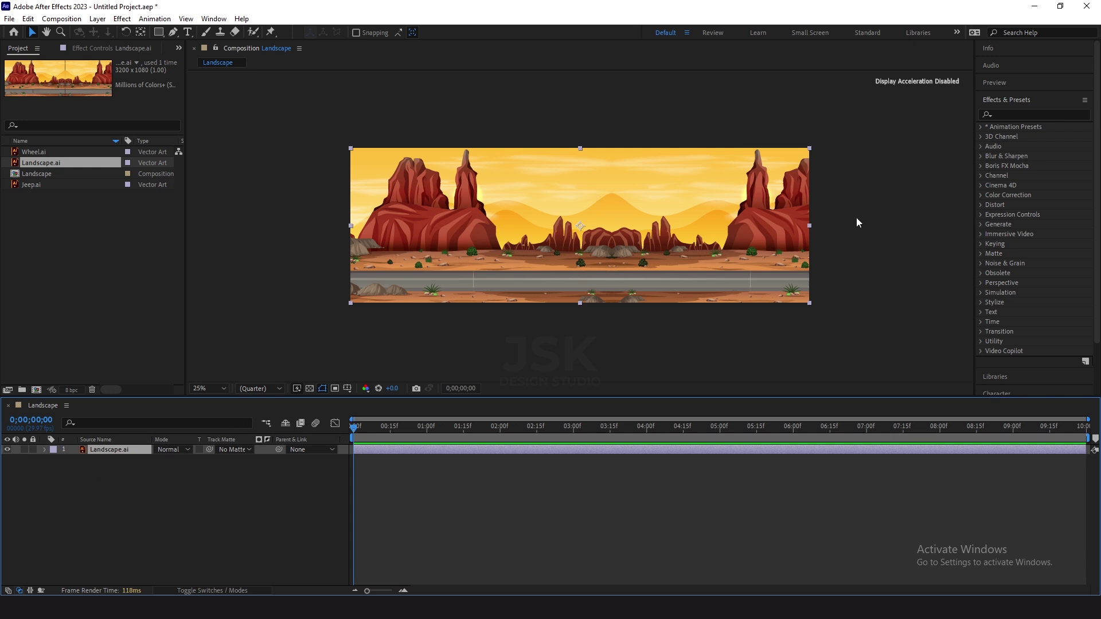
Step: Search the effects for "motion" and apply Motion Tile to the Landscape.ai layer
click(1016, 113)
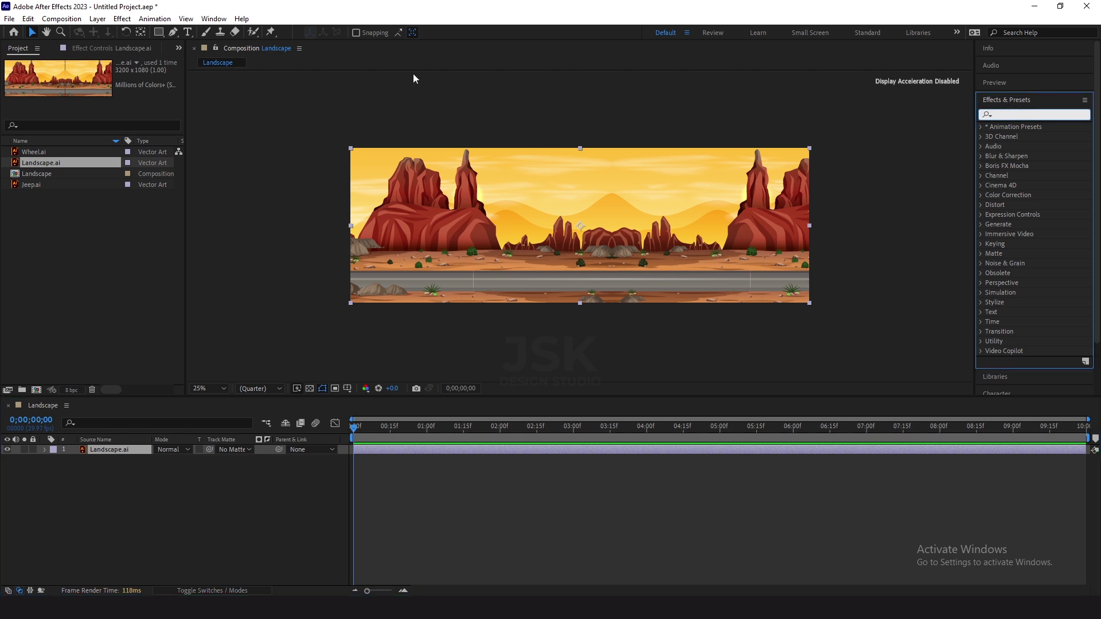
click(213, 19)
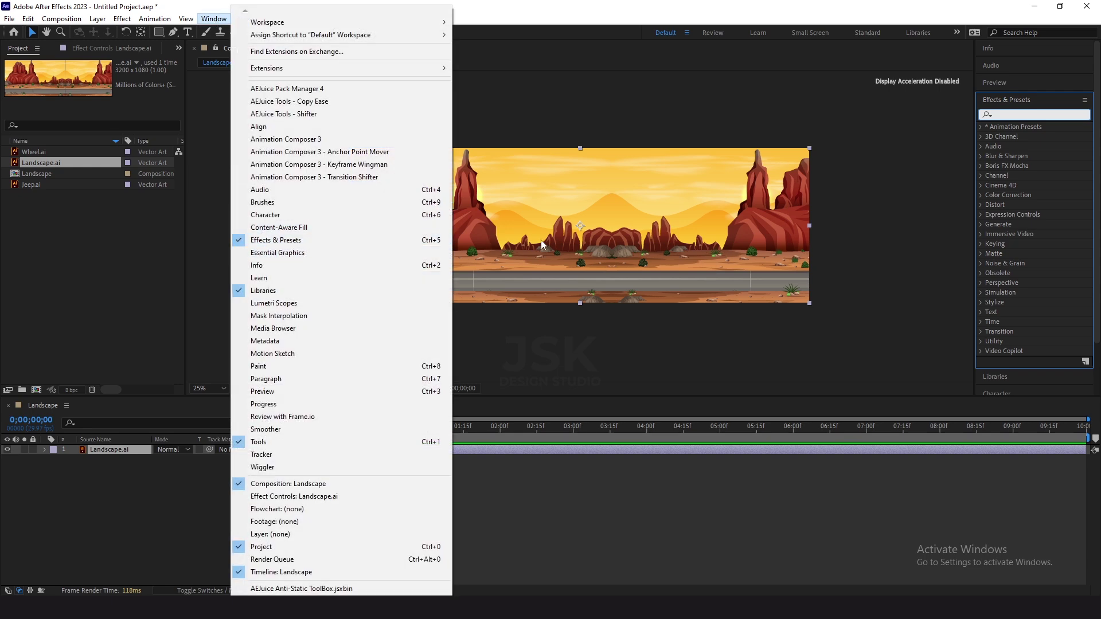
click(1049, 115)
text(motion)
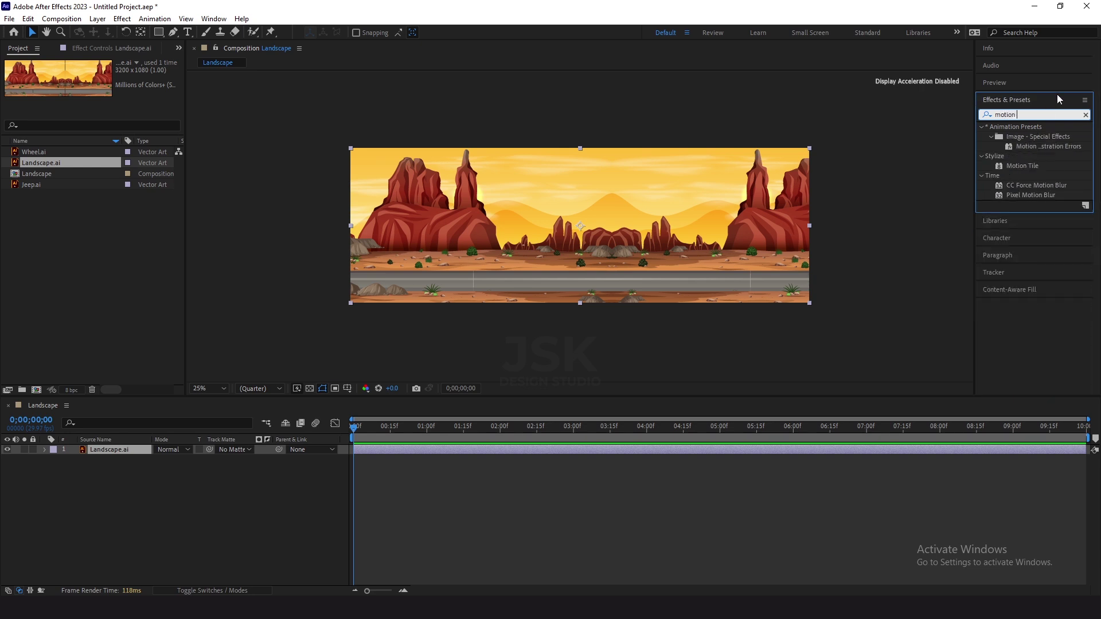
drag(1022, 166, 134, 448)
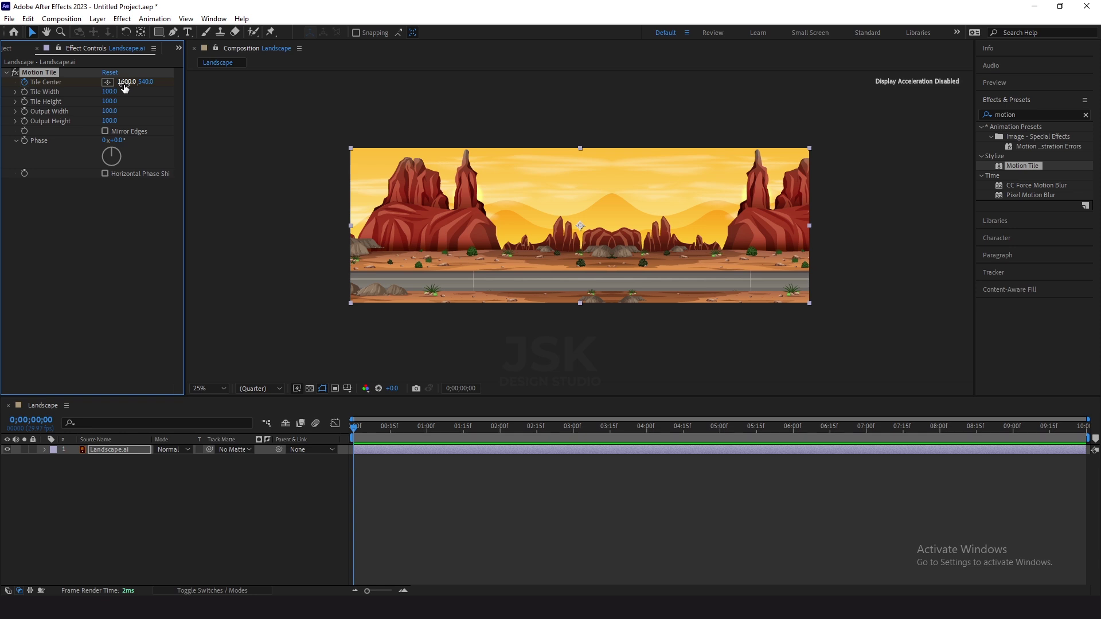
Step: Set the Motion Tile's Tile Center X value to -12000 at the composition's last frame, 0;00;09;29
drag(354, 427, 1087, 425)
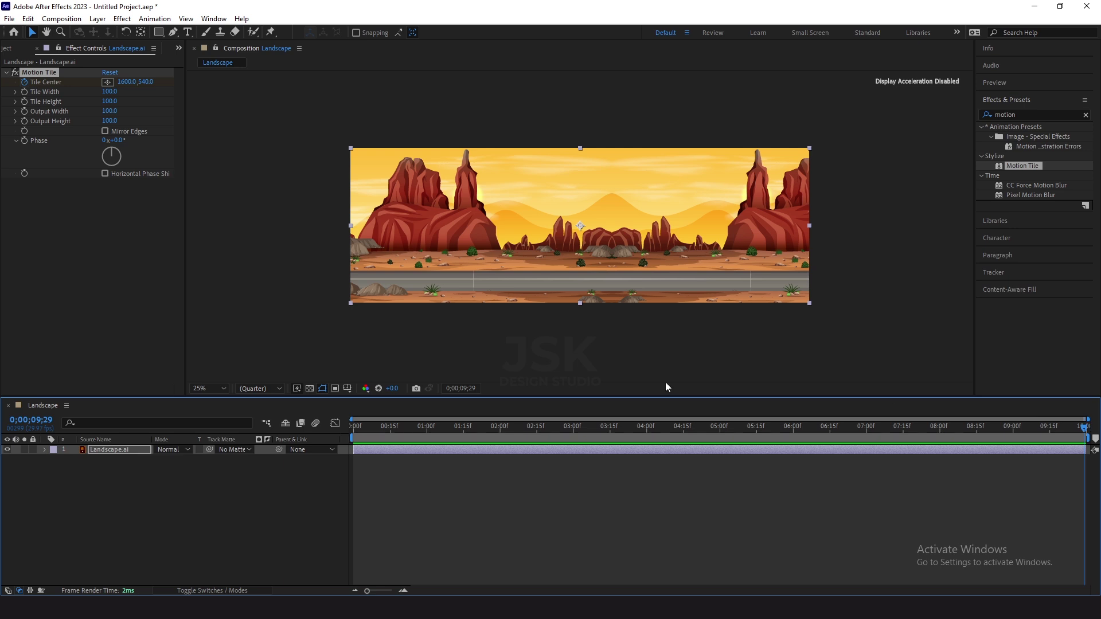
click(124, 82)
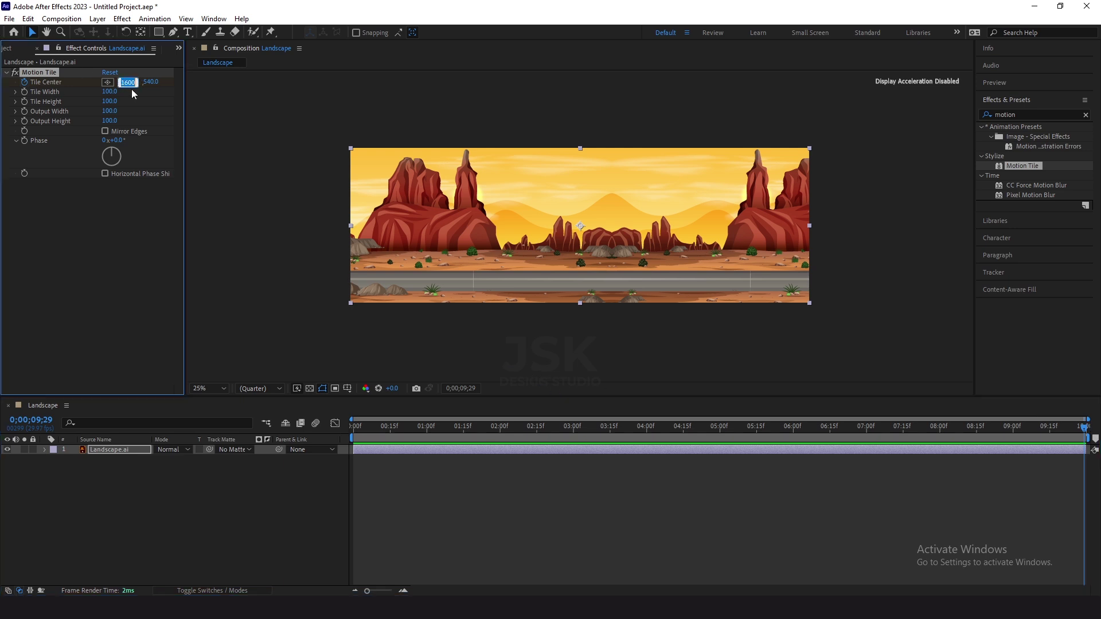
text(-)
text(12000)
key(Return)
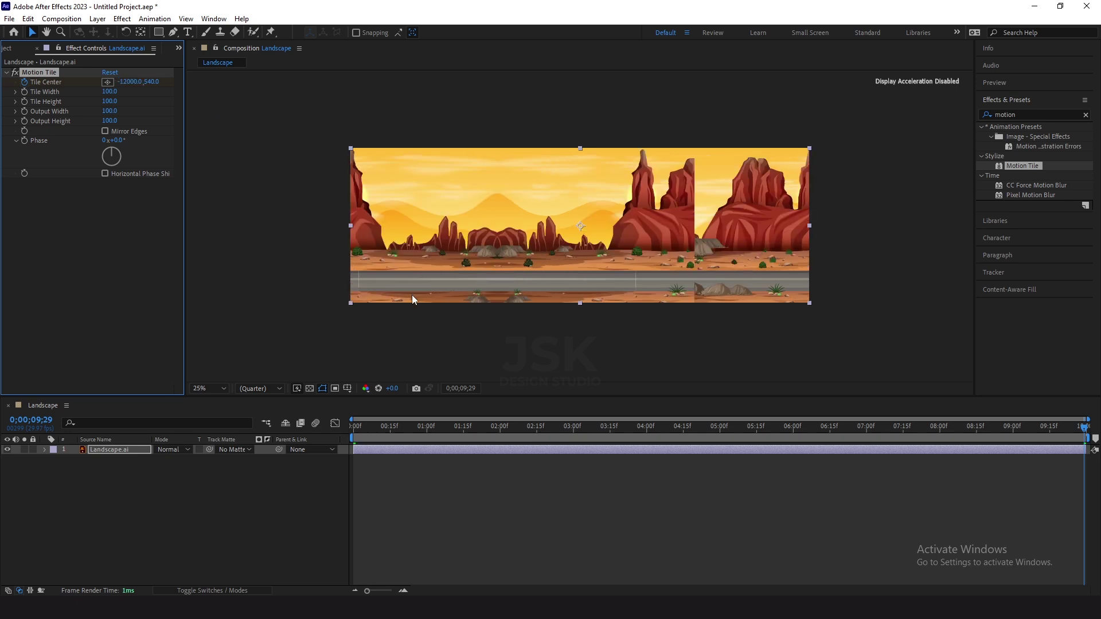
Step: Check the tiling seam around 0;00;01;04, enable Mirror Edges on Motion Tile, and return to 0;00;00;00
drag(361, 432, 438, 430)
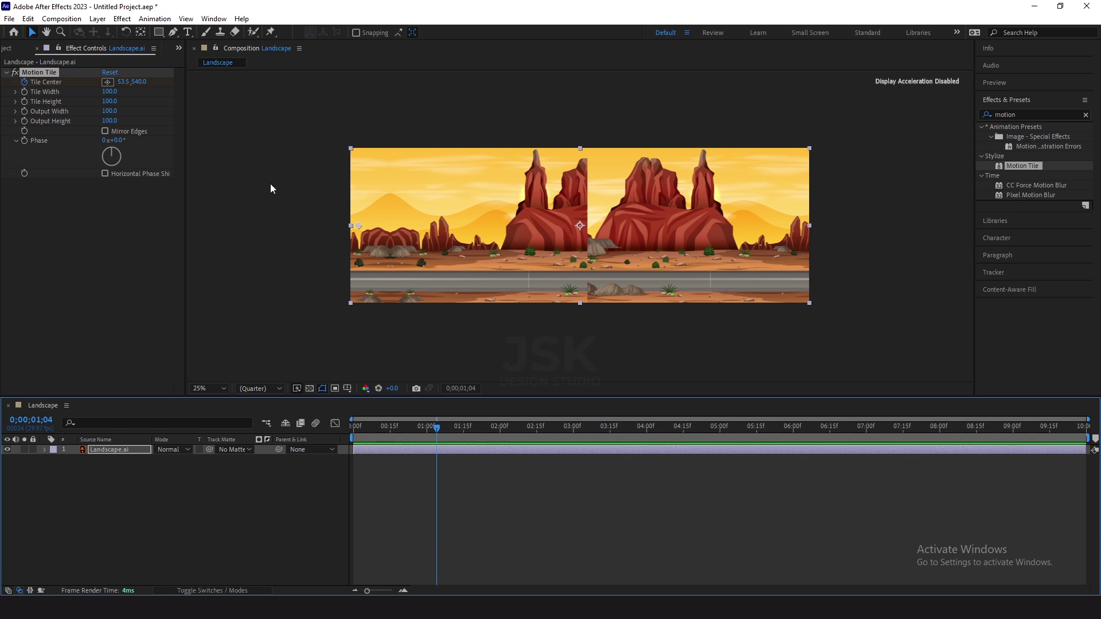
click(104, 132)
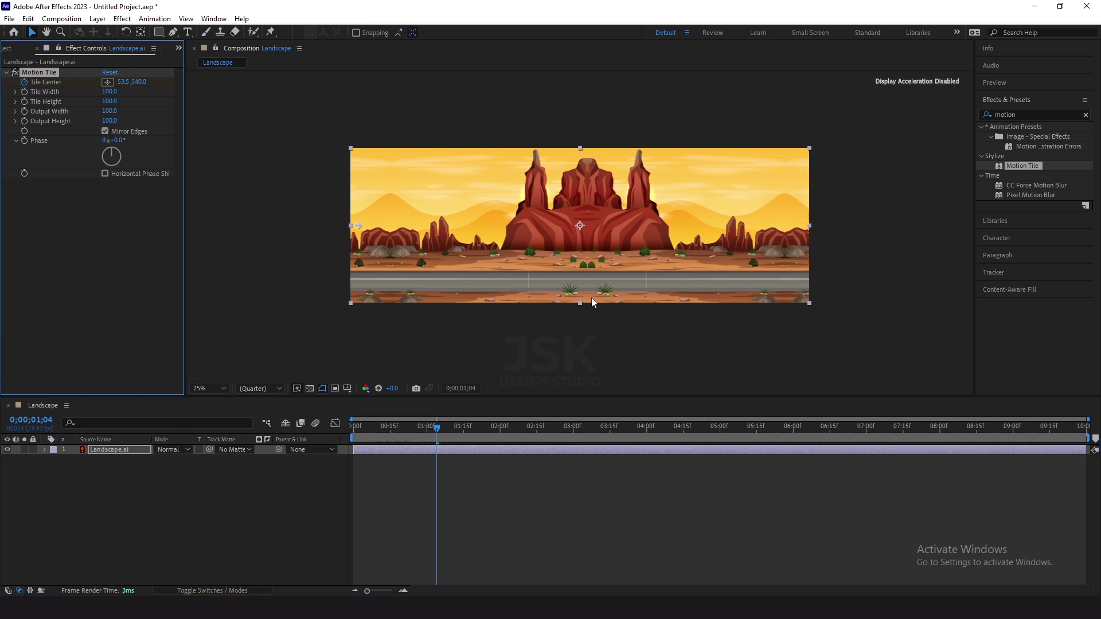
drag(437, 428, 343, 434)
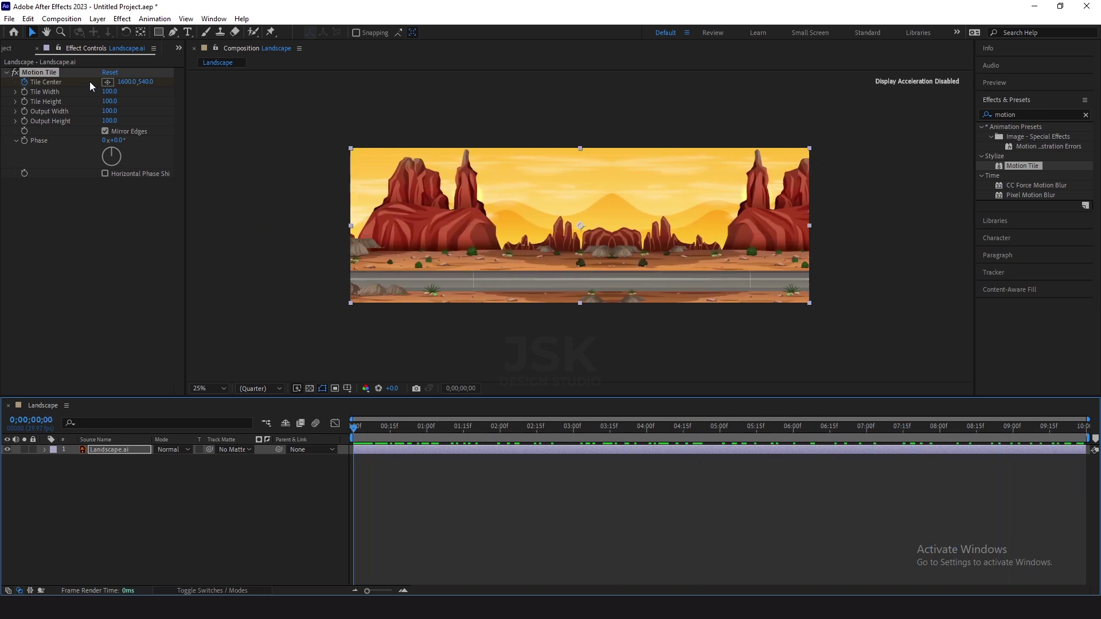
Step: Create a new composition named Jeep with a width of 1920 px and a duration of 0;00;30;00
click(176, 49)
click(190, 63)
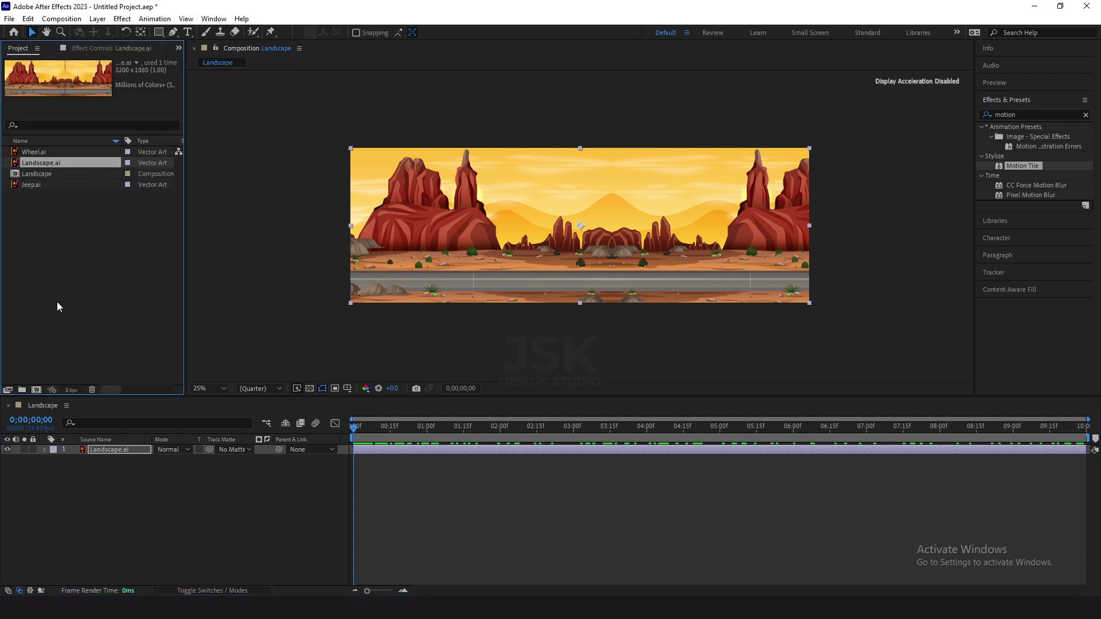
click(40, 285)
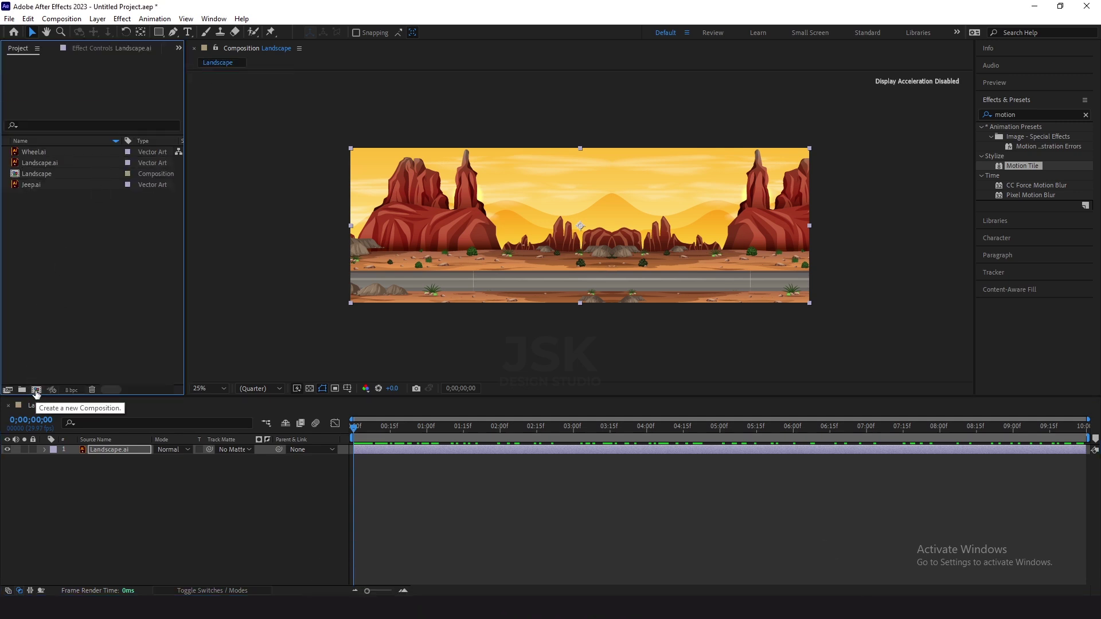
click(35, 393)
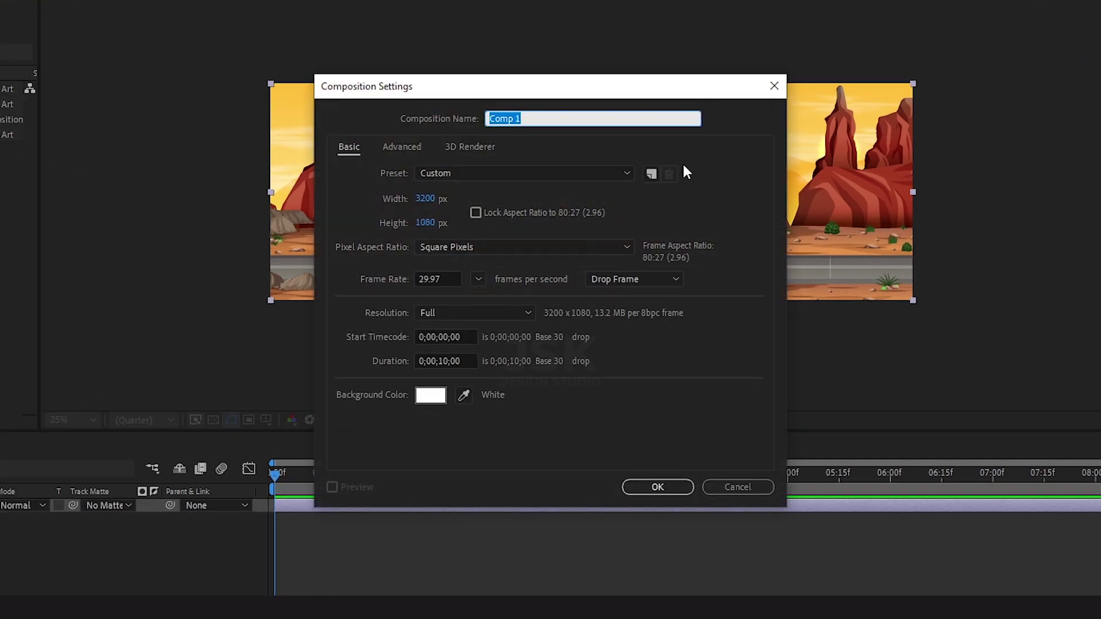
text(Jeep)
click(416, 200)
text(1920)
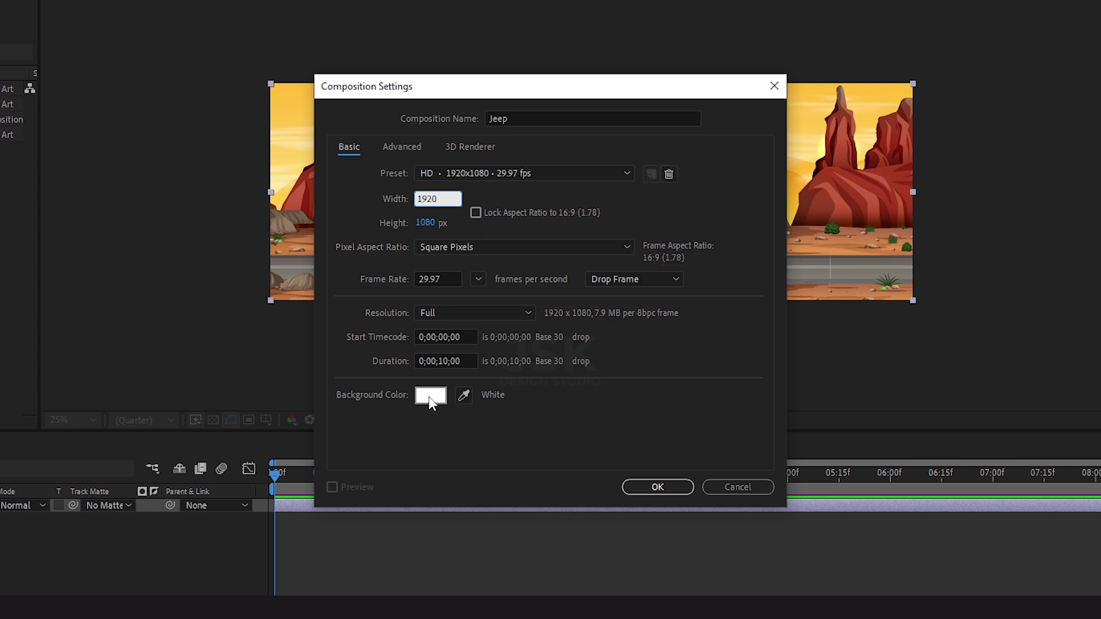
click(442, 359)
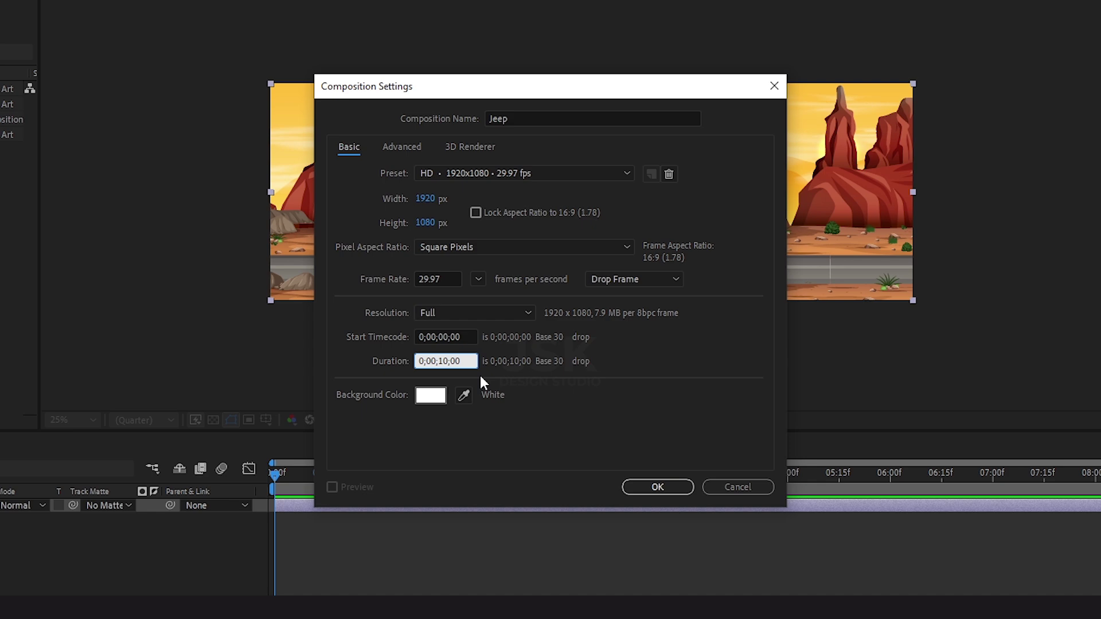
key(BackSpace)
text(3)
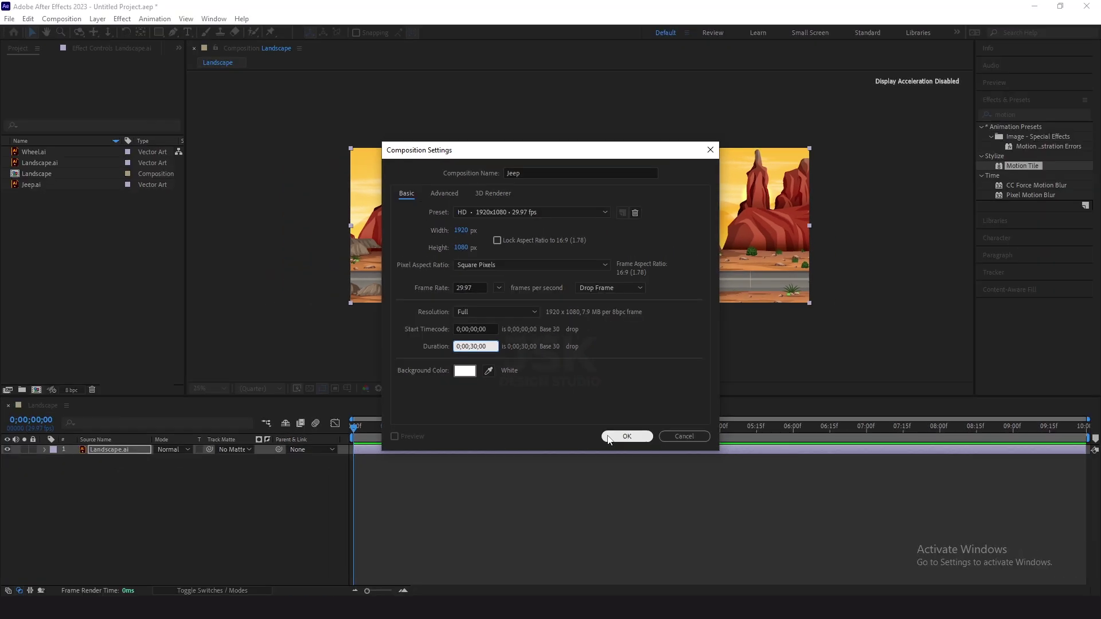
click(637, 491)
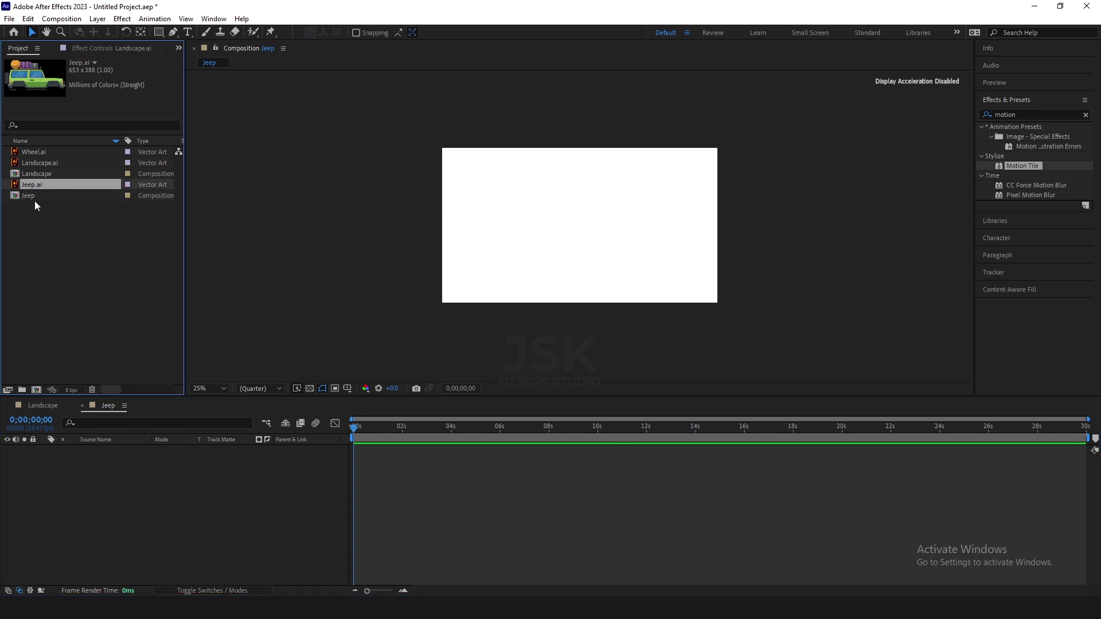
Step: Add Jeep.ai as a layer in the Jeep composition
drag(31, 189, 70, 467)
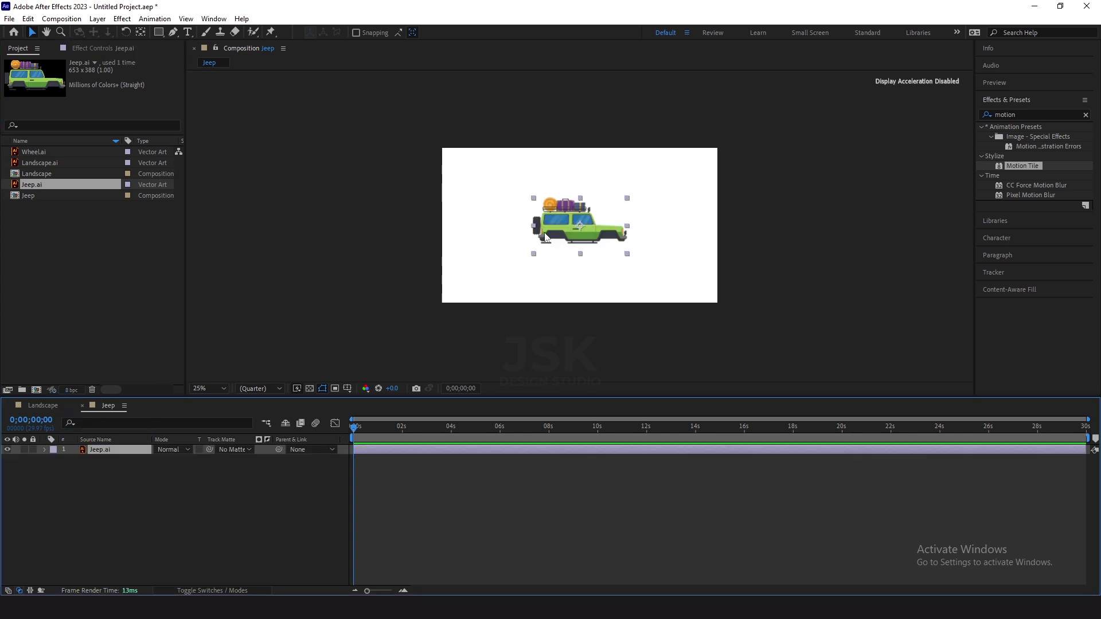
Step: Set the Jeep.ai layer's Scale to 200% in the Jeep composition
click(210, 388)
click(220, 197)
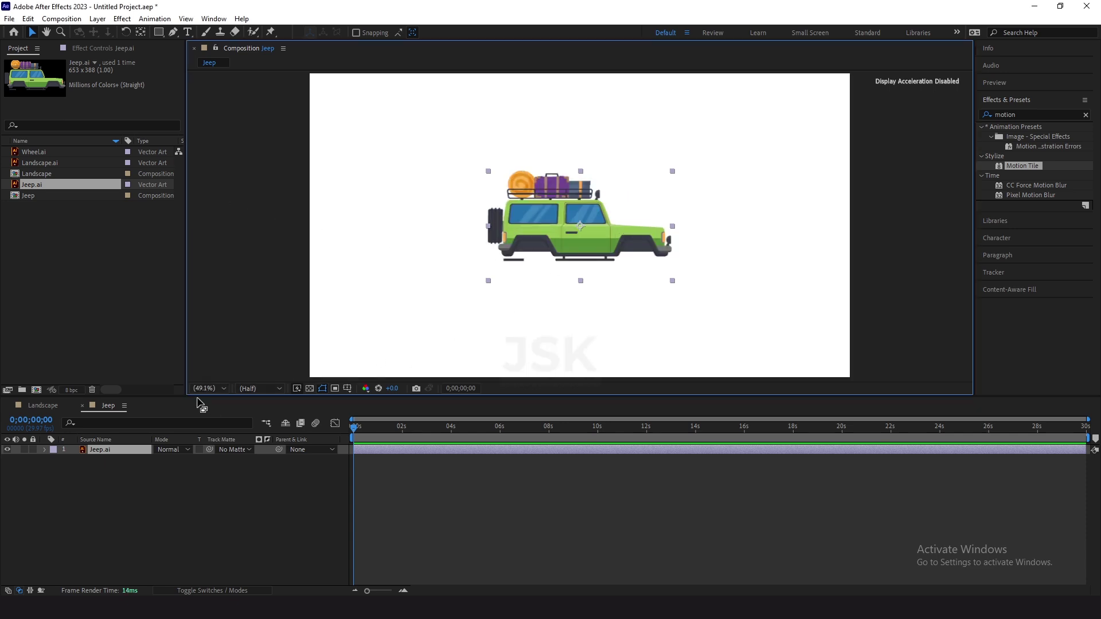
click(45, 453)
click(44, 449)
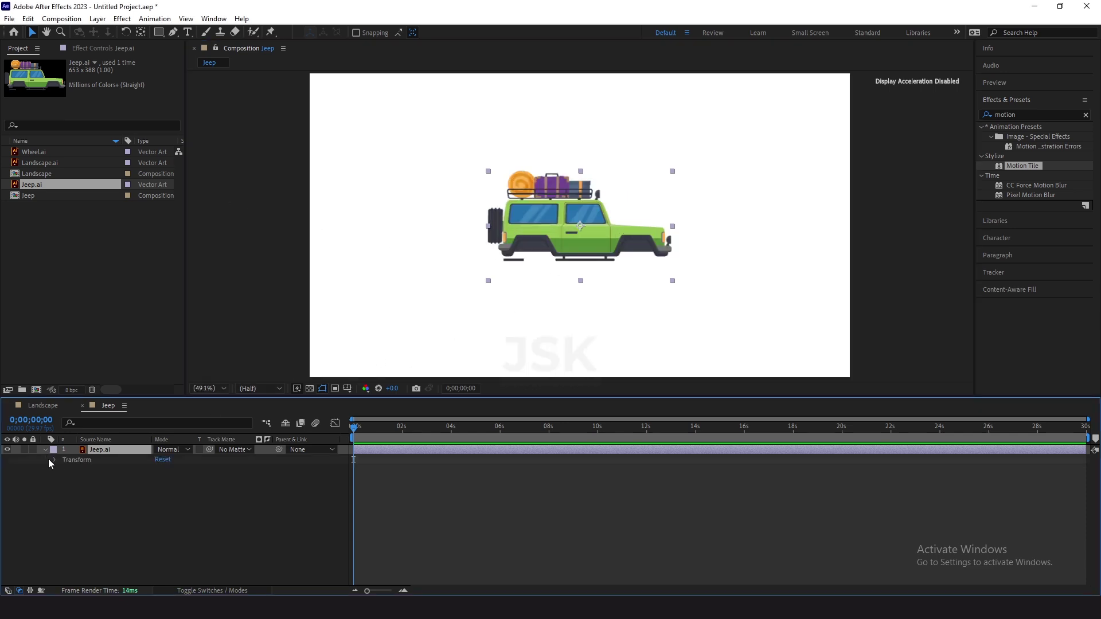
click(55, 459)
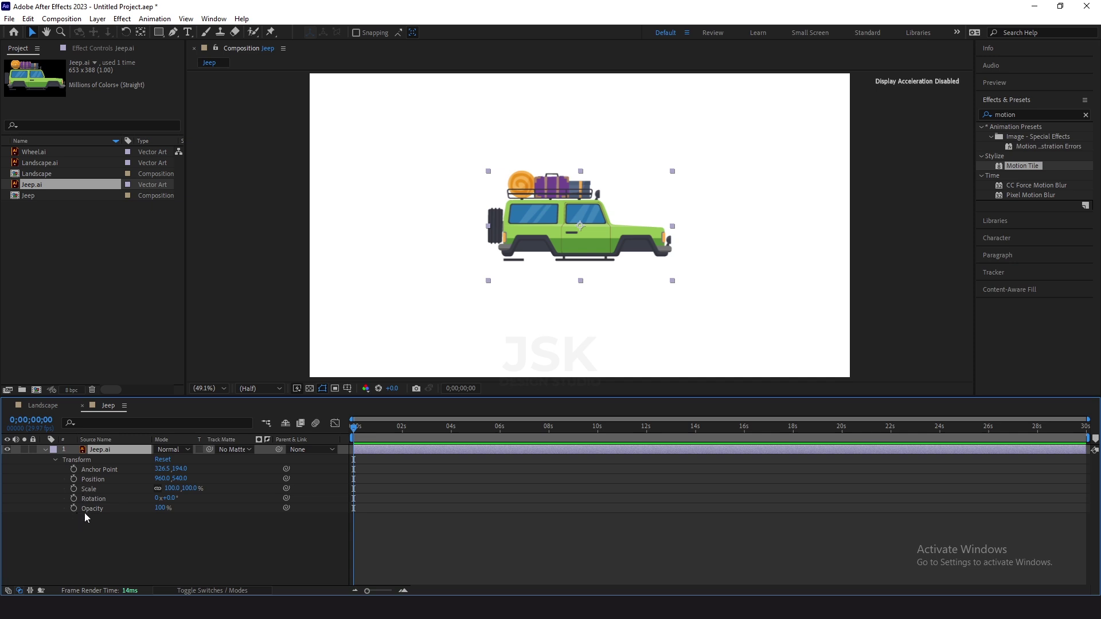
click(54, 461)
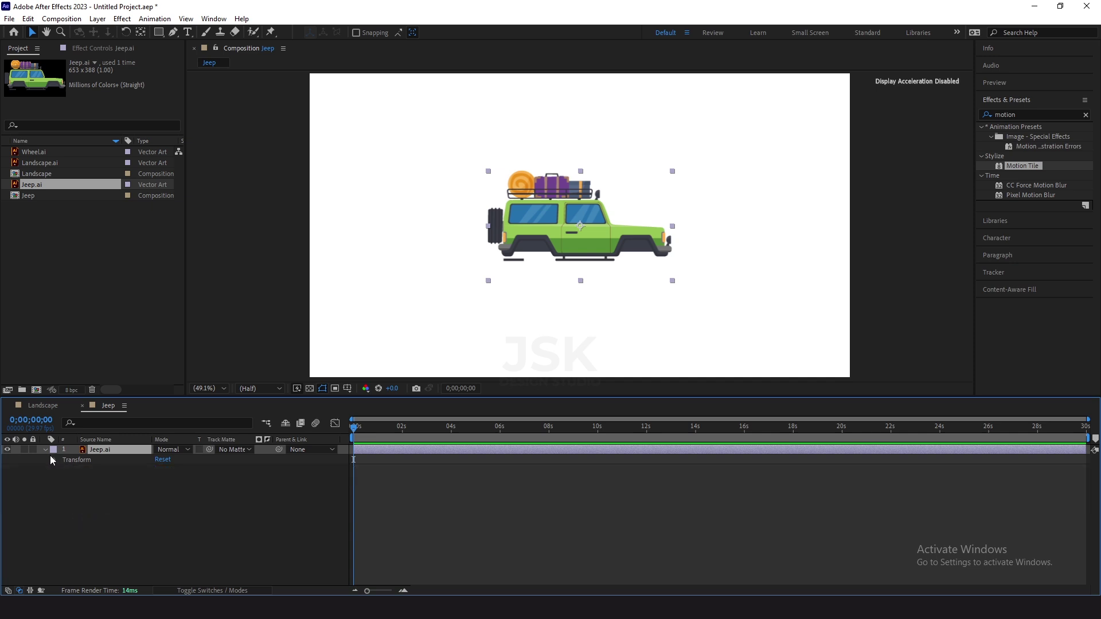
click(46, 452)
key(s)
click(170, 460)
text(200)
key(Return)
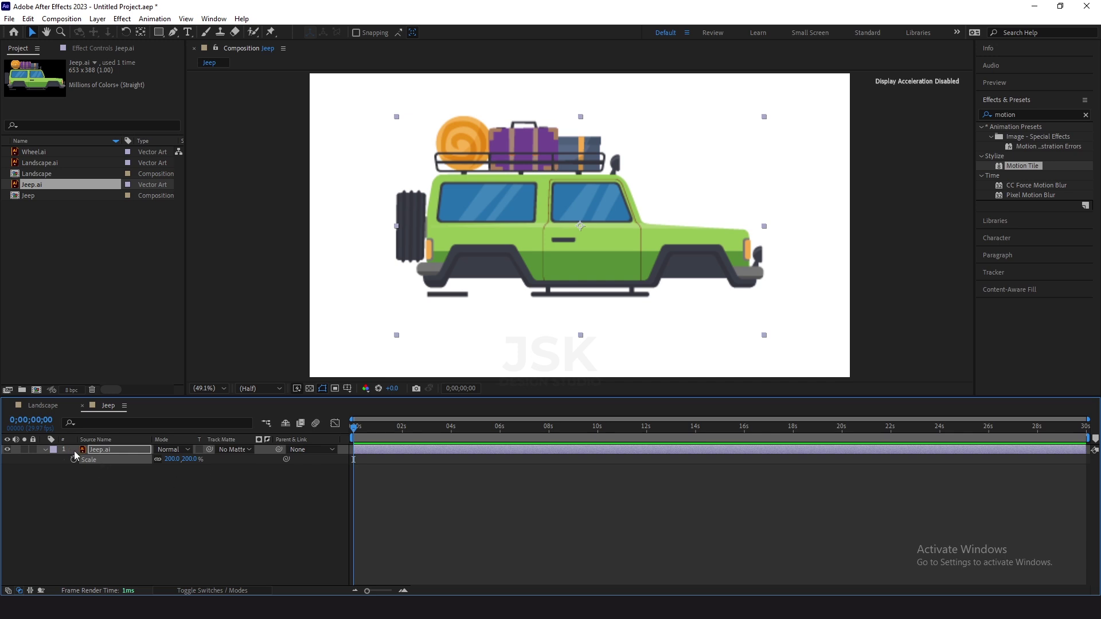
Step: Keyframe Jeep.ai's Position at 0;00;00;00, and add a keyframe at 0;00;00;05 with the jeep raised to 960, 534
key(p)
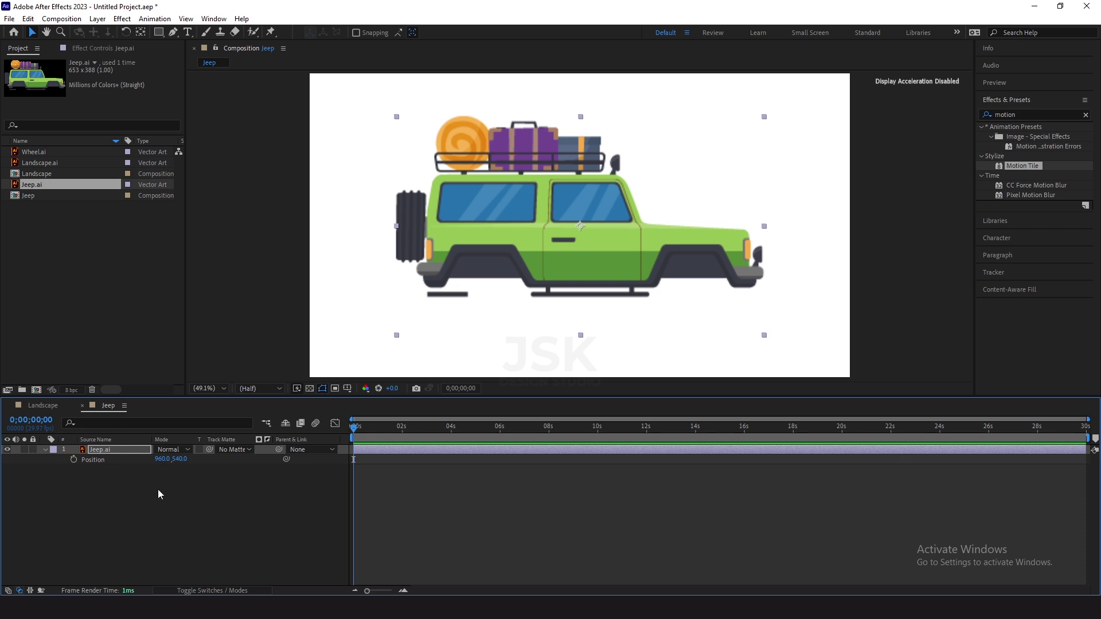
click(73, 460)
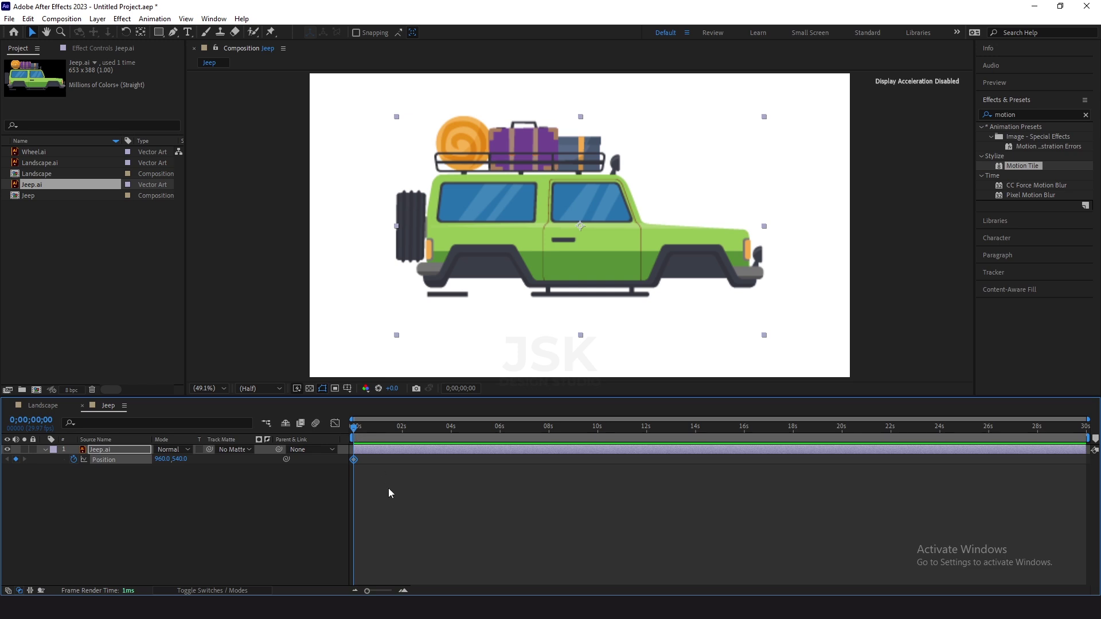
key(Page_Down)
key(Page_Down)
key(Page_Down)
key(Page_Down)
click(15, 459)
key(Up)
key(Up)
key(Up)
key(Up)
key(Up)
key(Up)
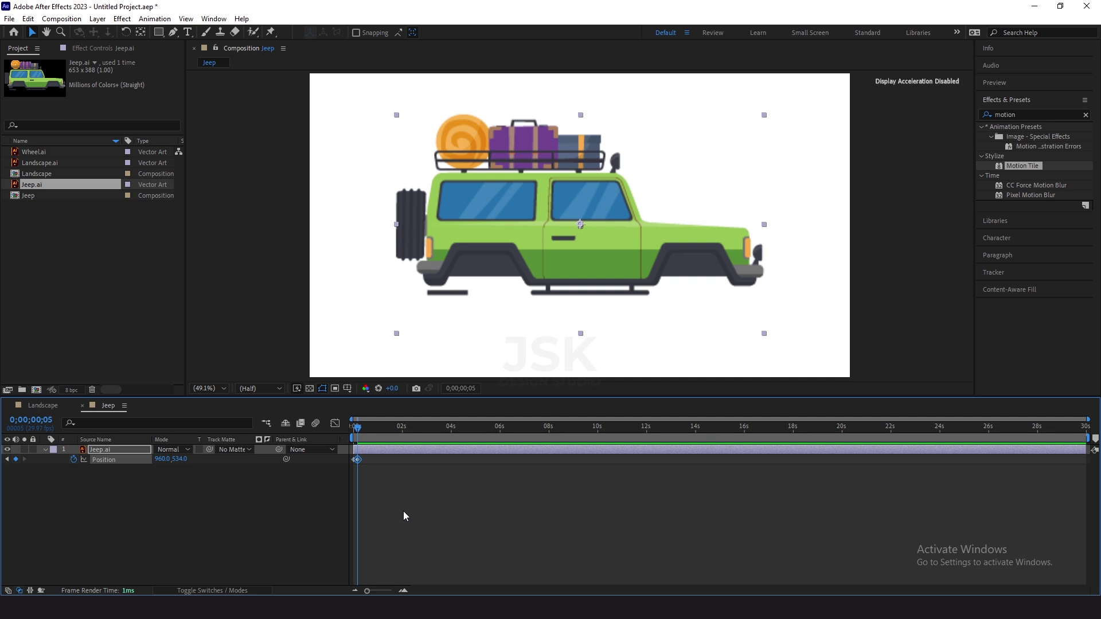
Step: Add a Position keyframe at 0;00;00;10 with the jeep lowered to 960, 540
key(Page_Down)
key(Page_Down)
key(Page_Down)
key(Page_Down)
click(16, 459)
key(Down)
key(Down)
key(Down)
key(Down)
key(Down)
key(Down)
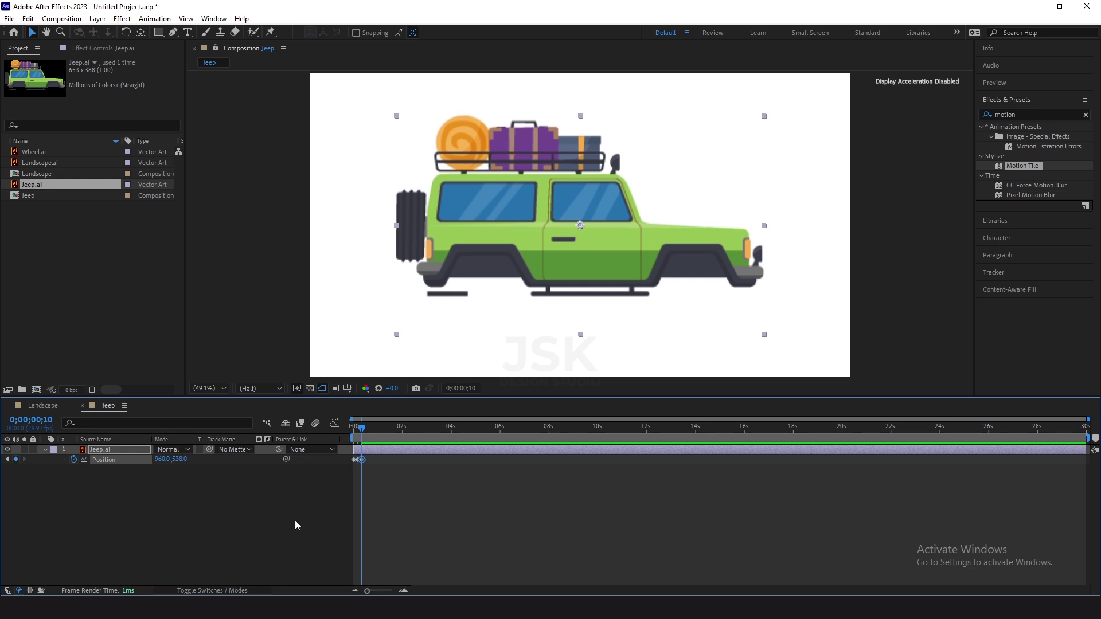
Step: Check the jeep's bounce across the three Position keyframes at frame-level detail and return to 0;00;00;00
drag(363, 426, 353, 430)
click(356, 430)
key(space)
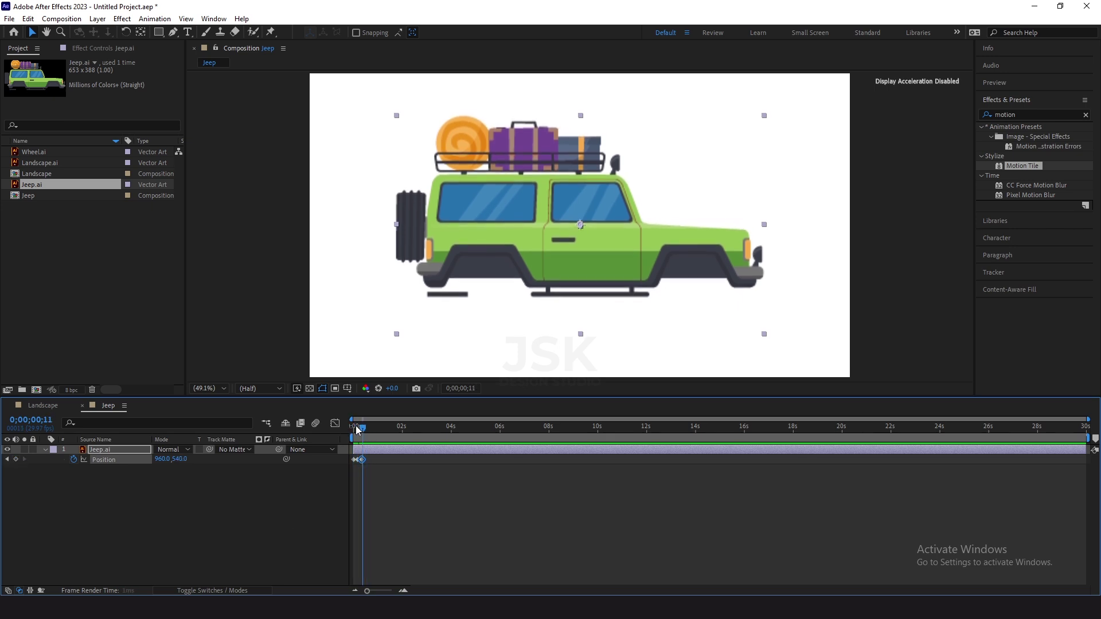
alt+scroll(401, 478, up, 5)
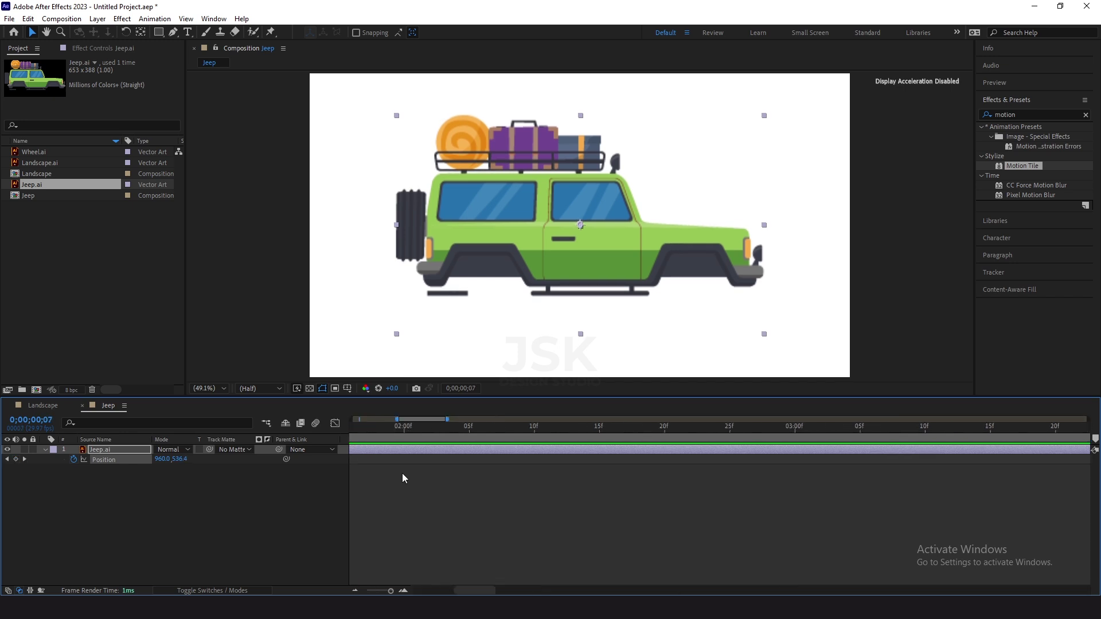
drag(459, 589, 419, 590)
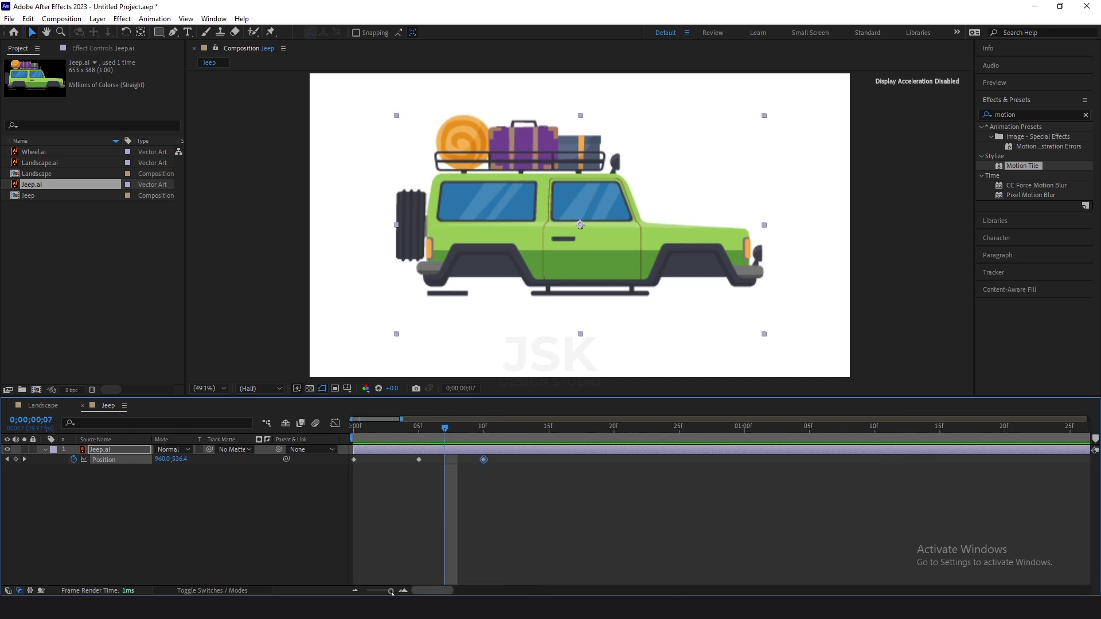
drag(354, 430, 510, 428)
key(Home)
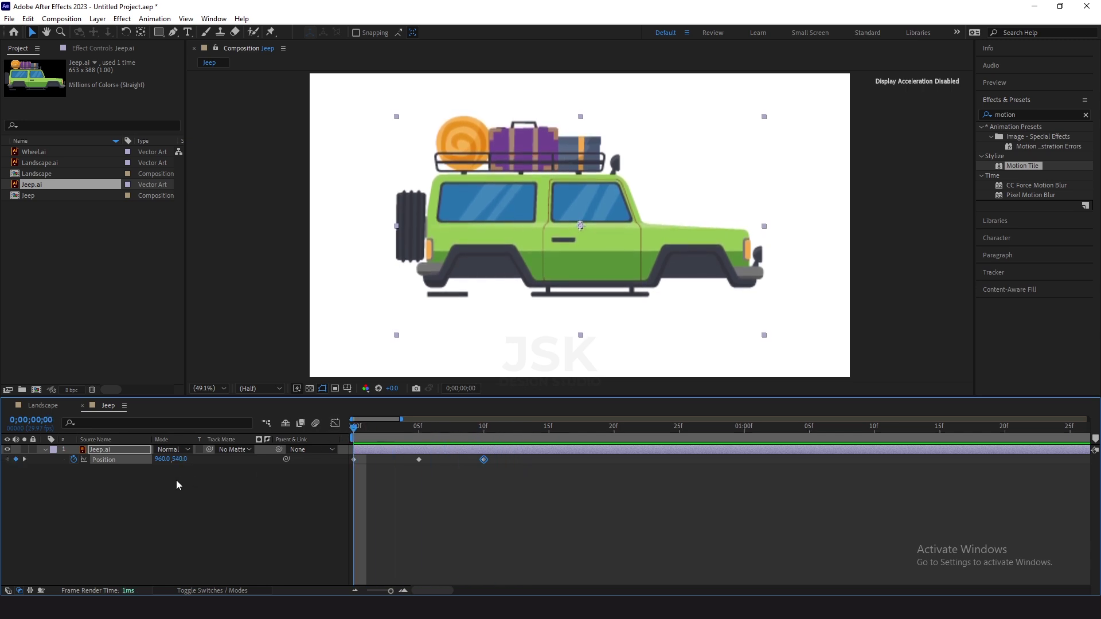
Step: Add the expression loopOut() to the Jeep.ai layer's Position
alt+click(74, 460)
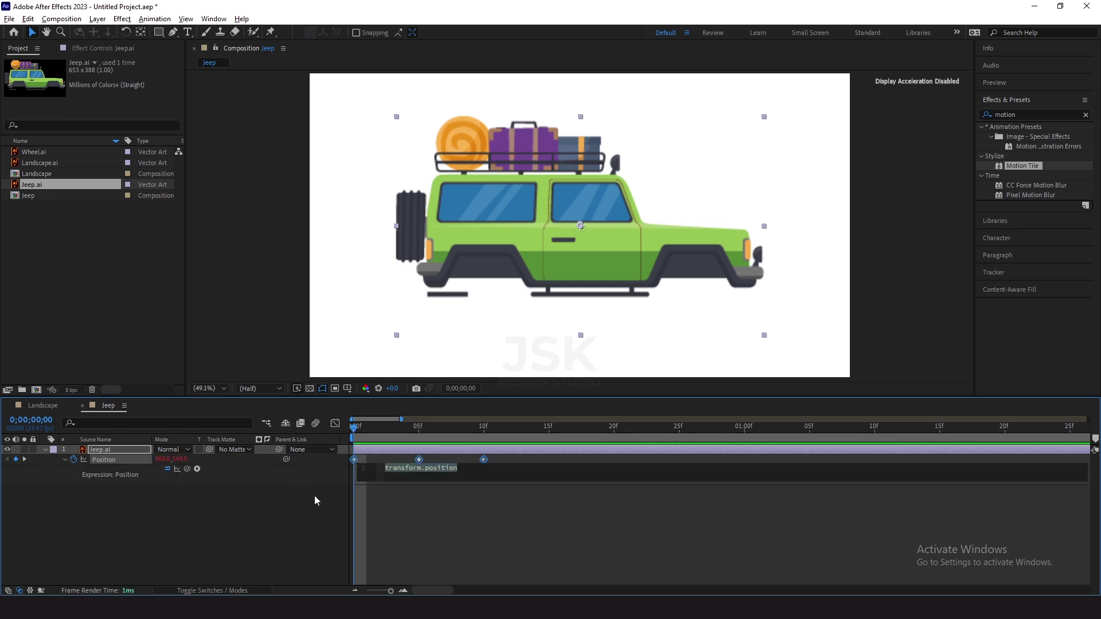
text(loopout)
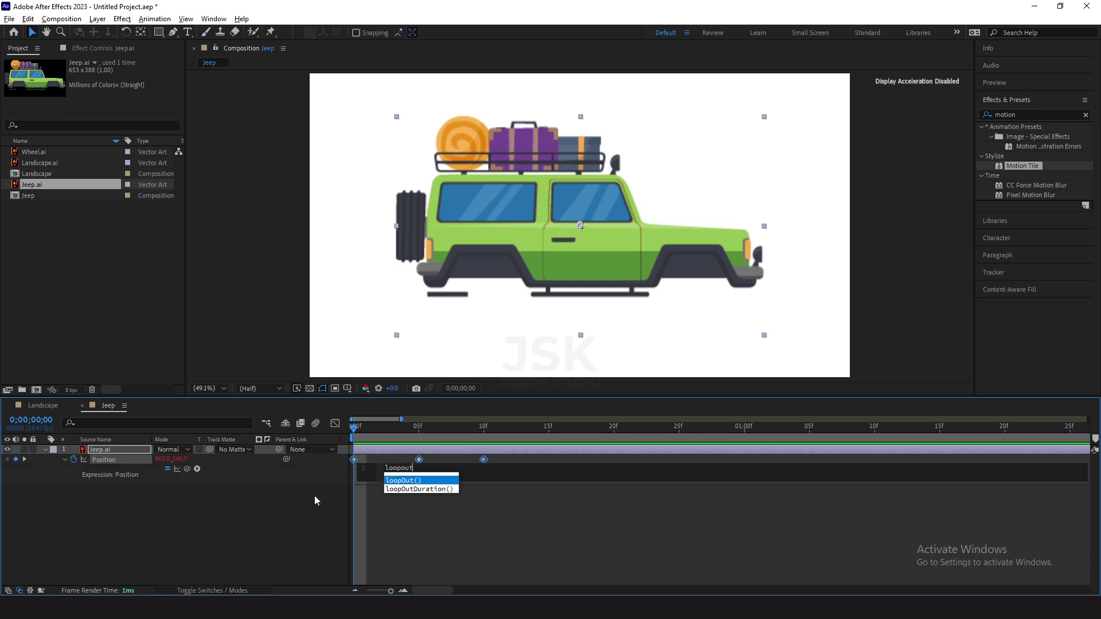
click(414, 482)
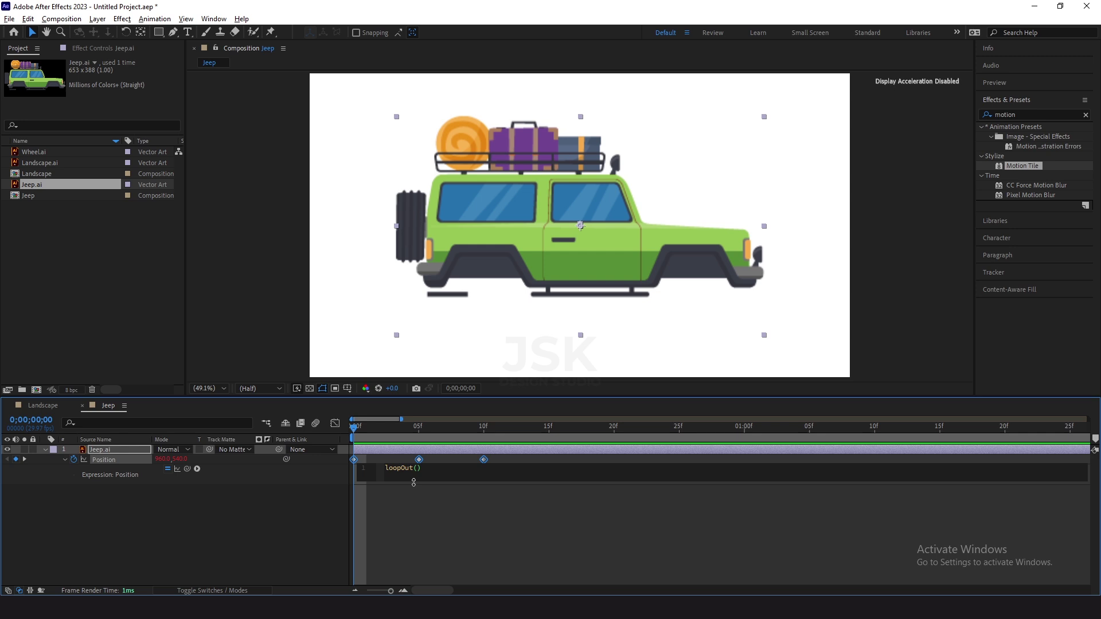
click(414, 482)
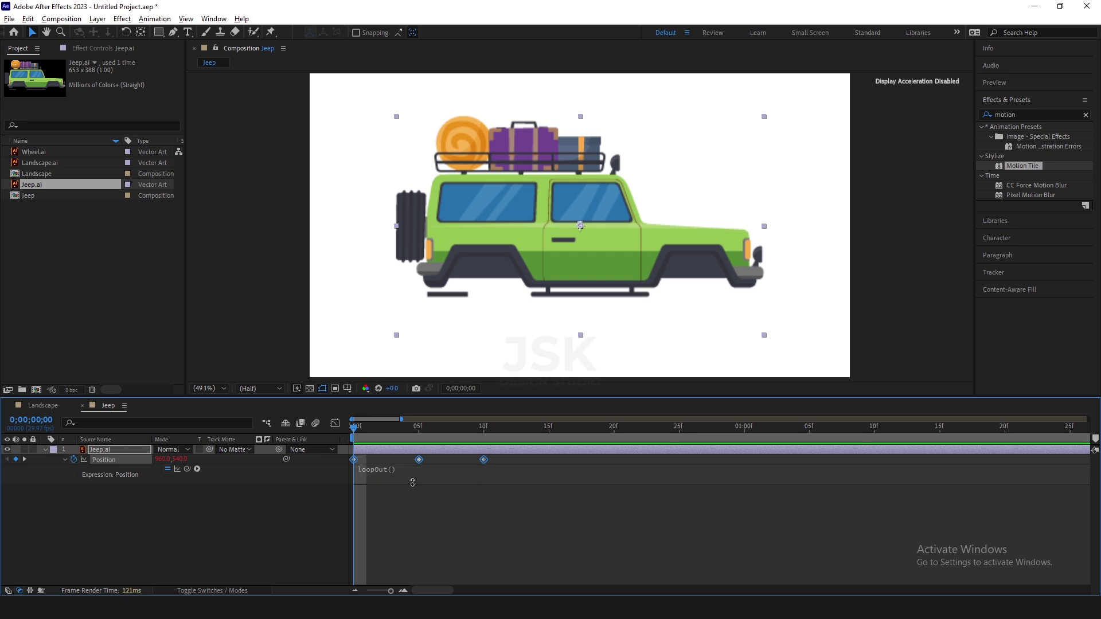
Step: Preview the looping jeep bounce beyond the last keyframe and return to 0;00;00;00
key(space)
key(space)
key(space)
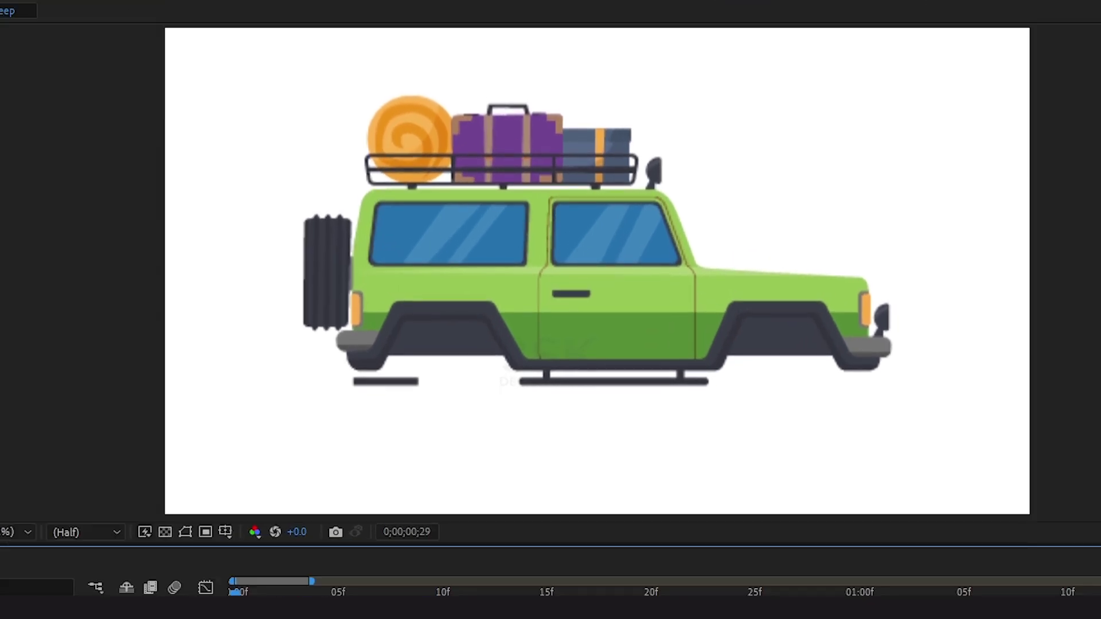
key(space)
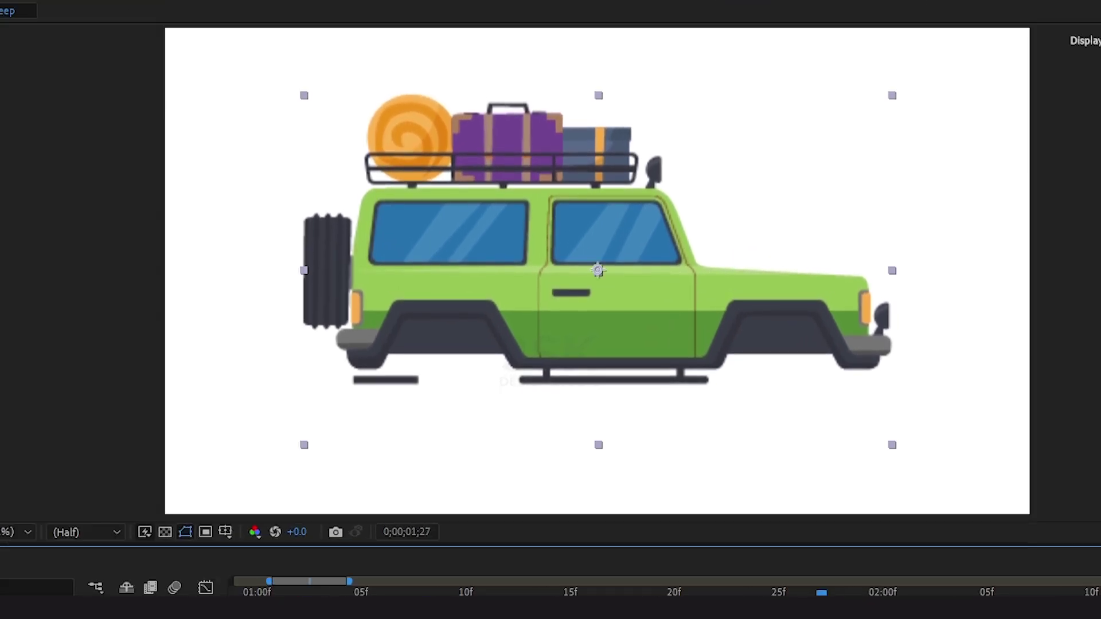
key(semicolon)
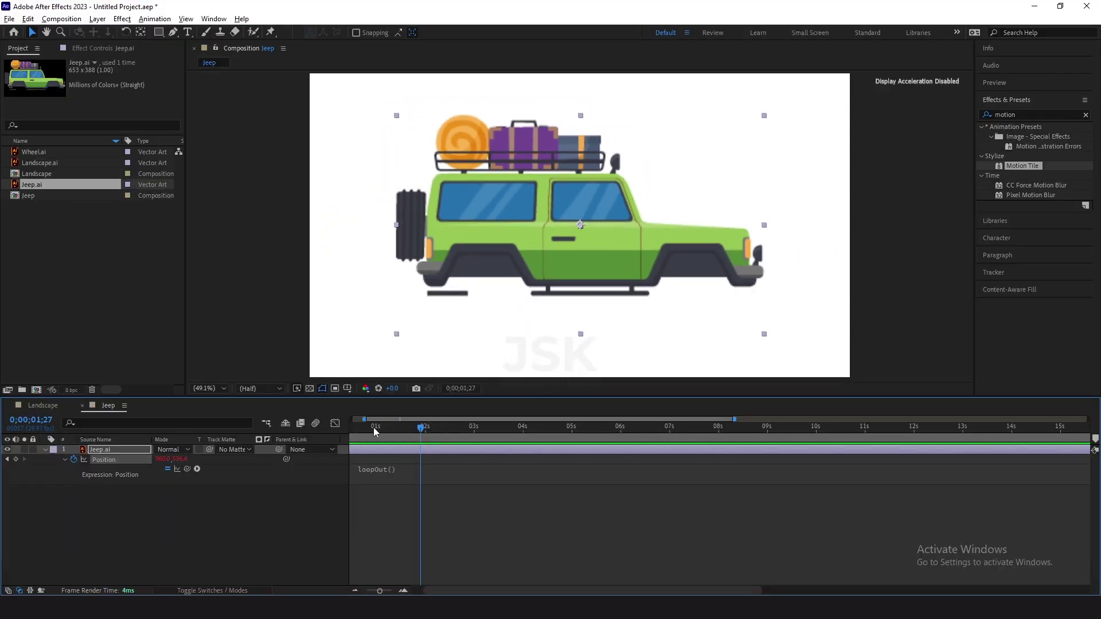
drag(270, 599, 189, 600)
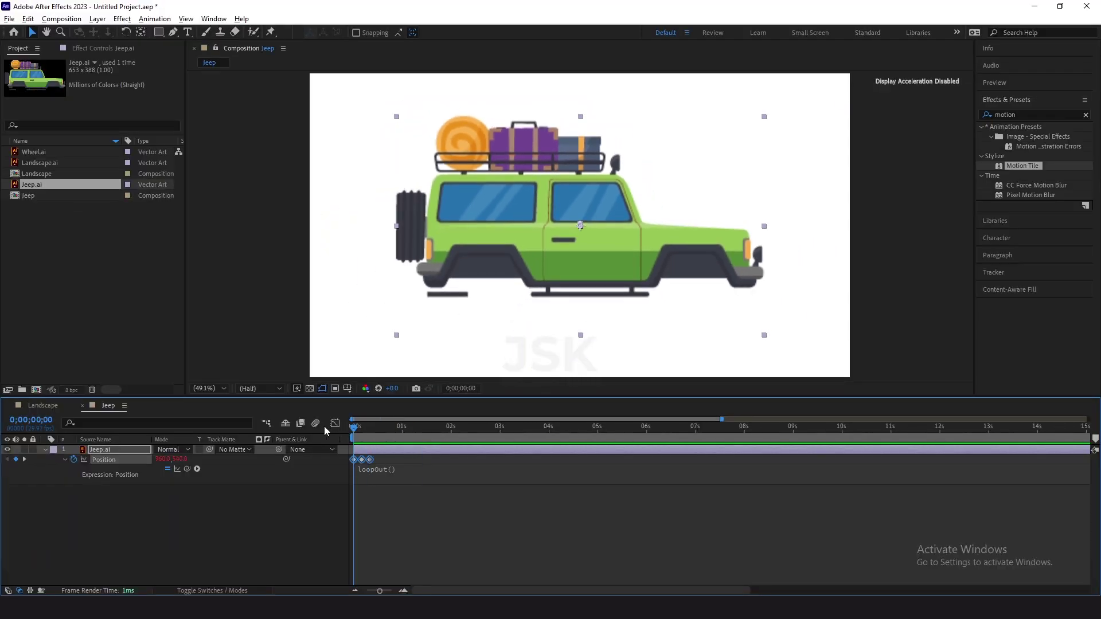
Step: Add Wheel.ai above the Jeep.ai layer and move the wheel into the jeep's rear wheel arch
click(45, 450)
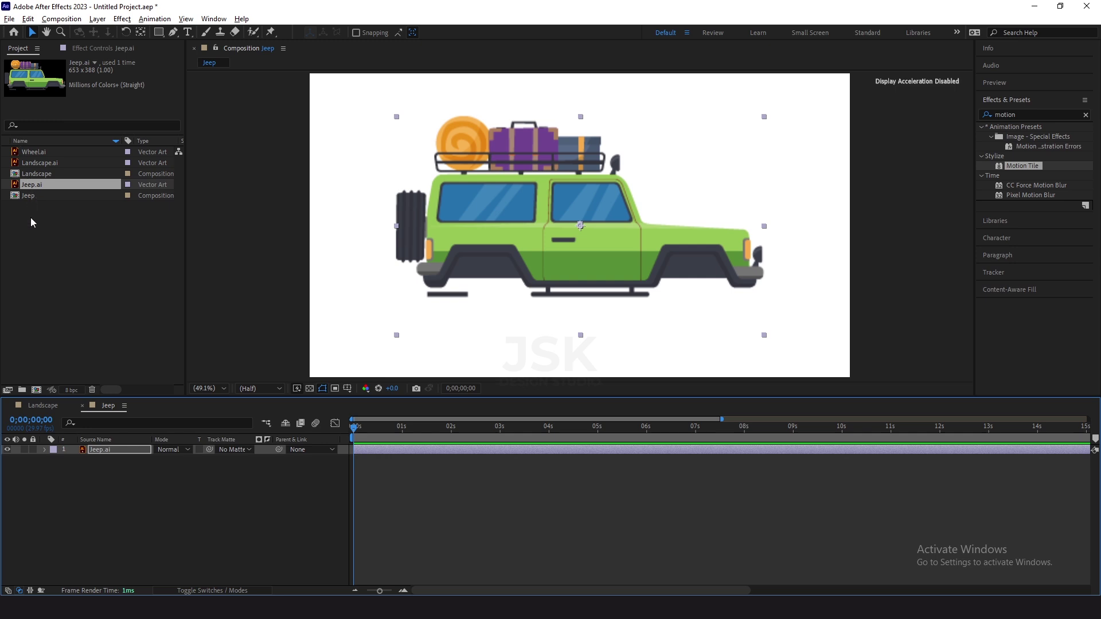
click(29, 152)
drag(36, 153, 113, 454)
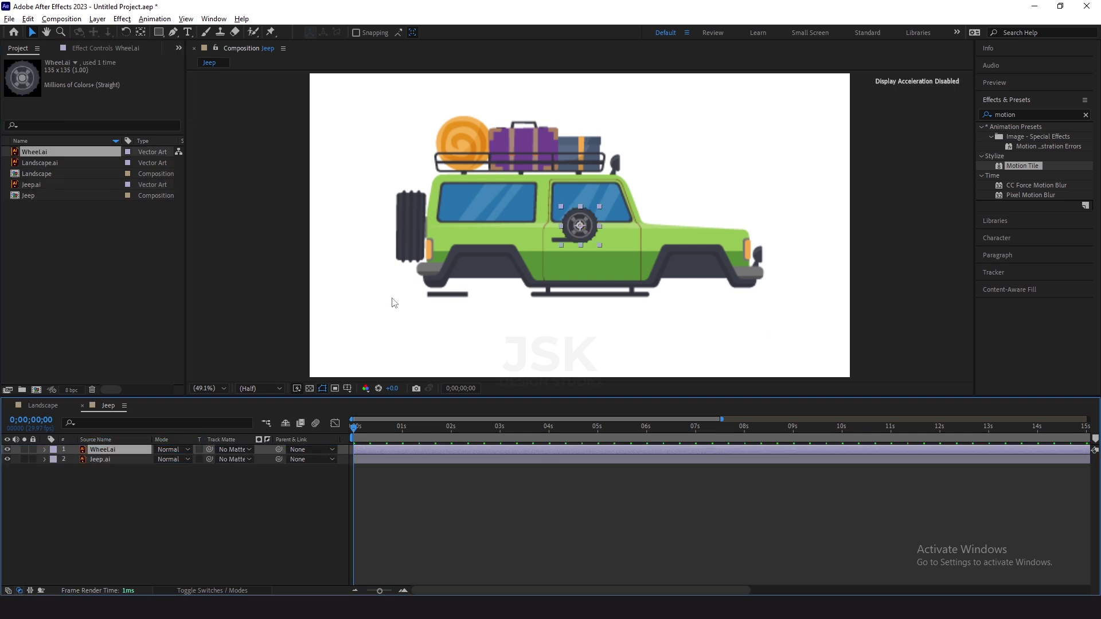
drag(586, 221, 492, 282)
key(Return)
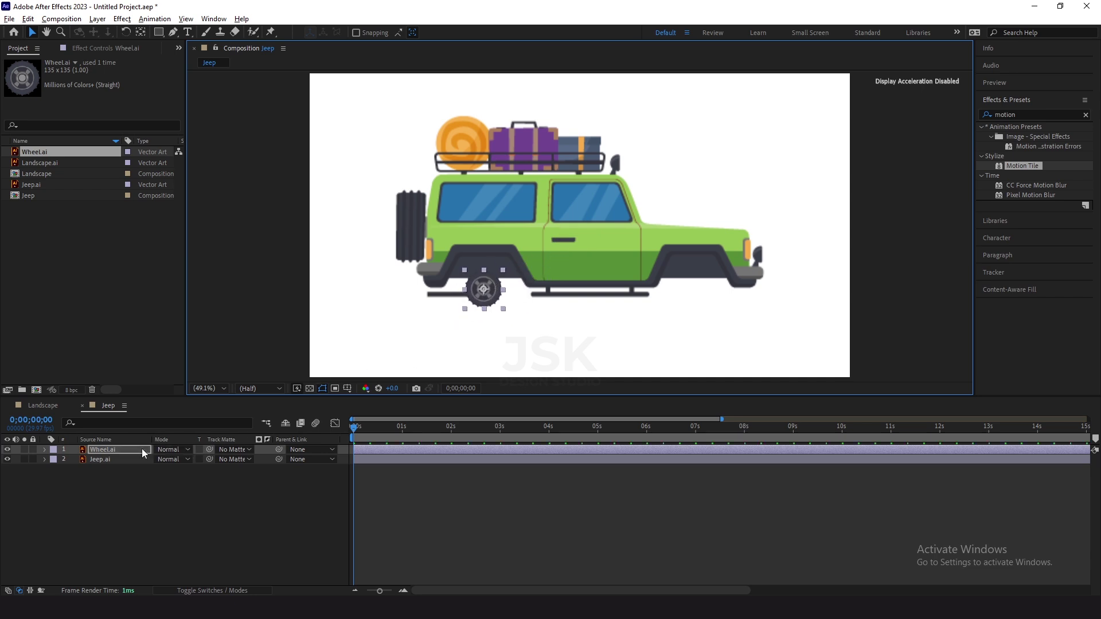
Step: Set the Wheel.ai layer's Scale to 200% and nudge the wheel slightly down in the rear wheel arch
key(s)
click(171, 459)
text(2)
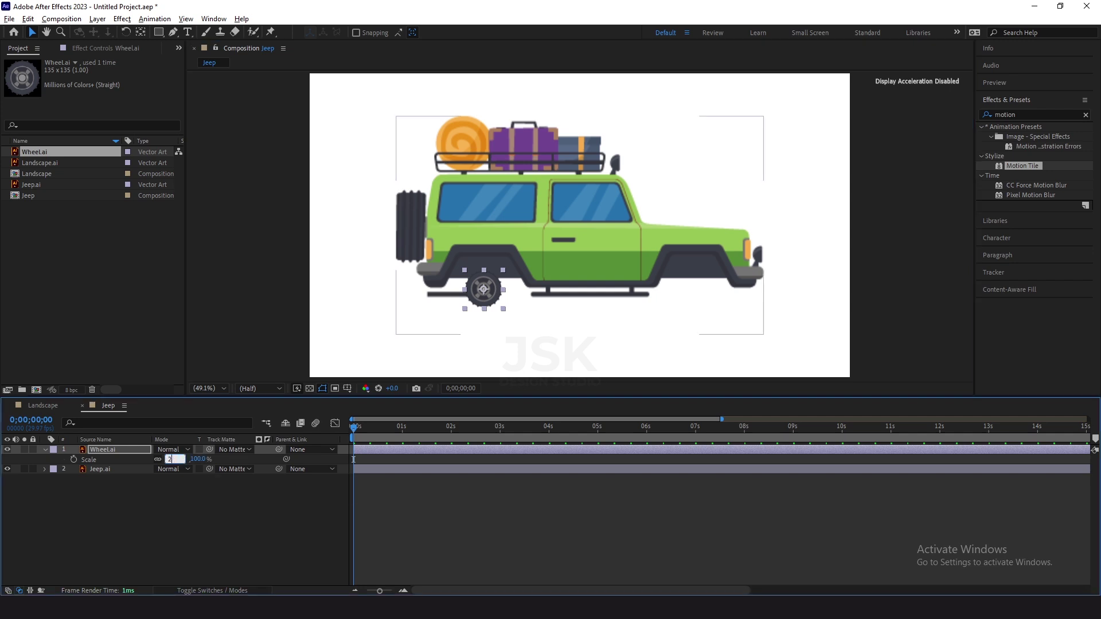
text(00)
key(Return)
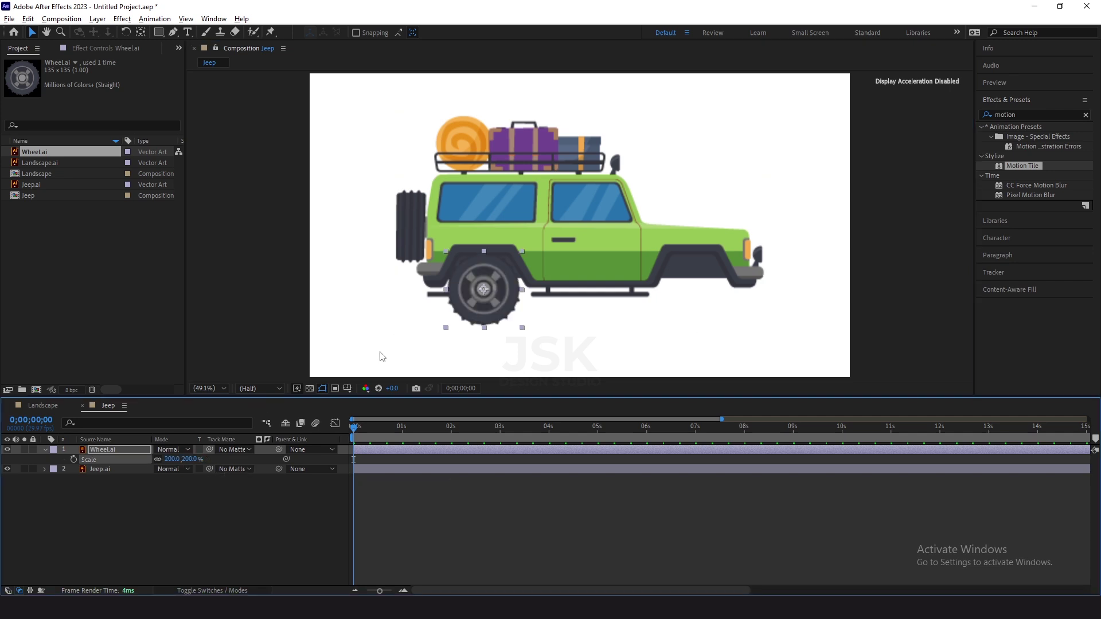
drag(496, 271, 497, 275)
Step: Add the expression time*-500 to the Wheel.ai layer's Rotation
key(r)
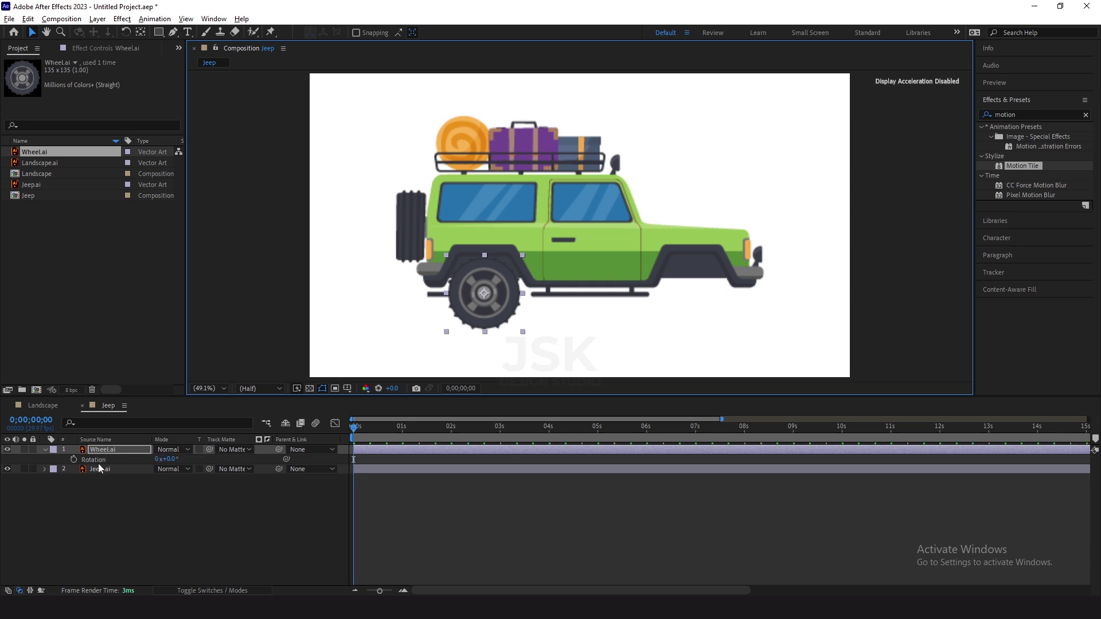
click(47, 449)
click(46, 449)
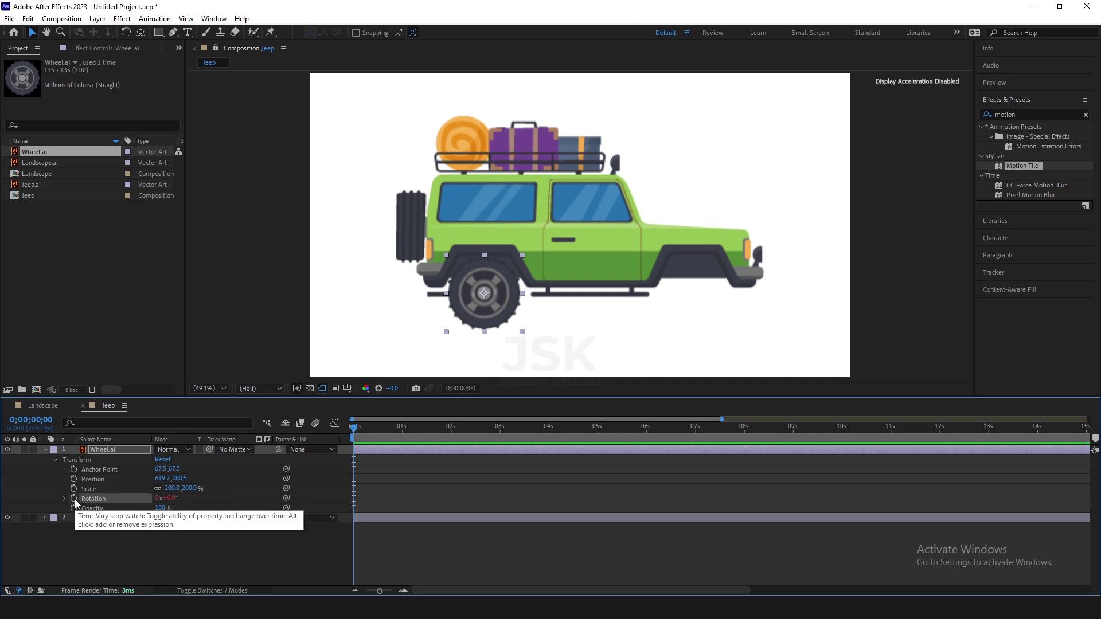
alt+click(74, 498)
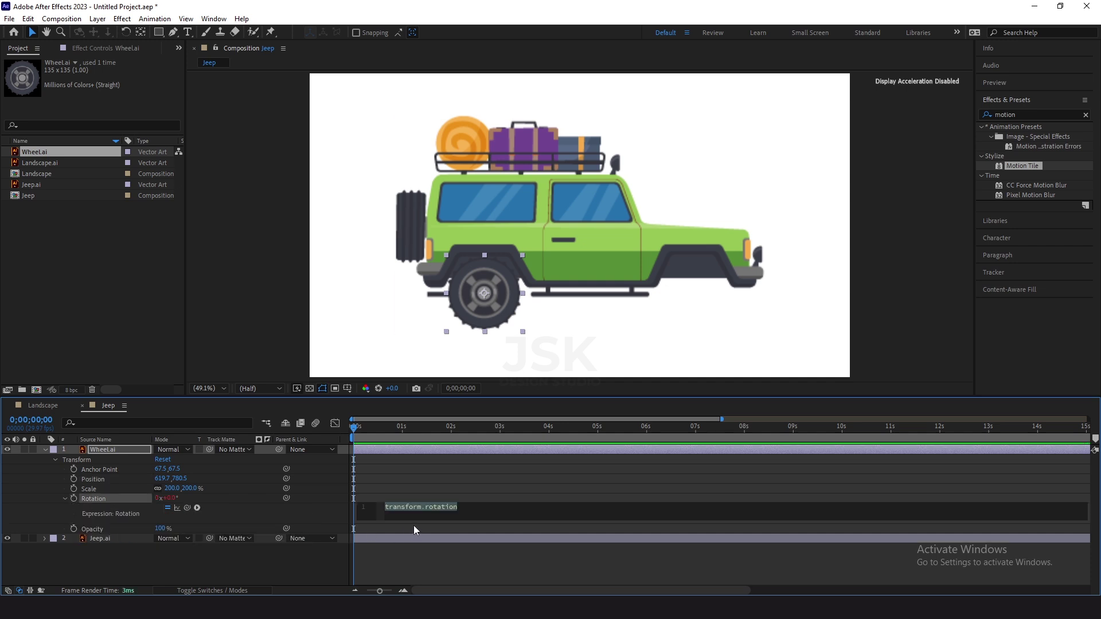
text(time*-500)
click(414, 525)
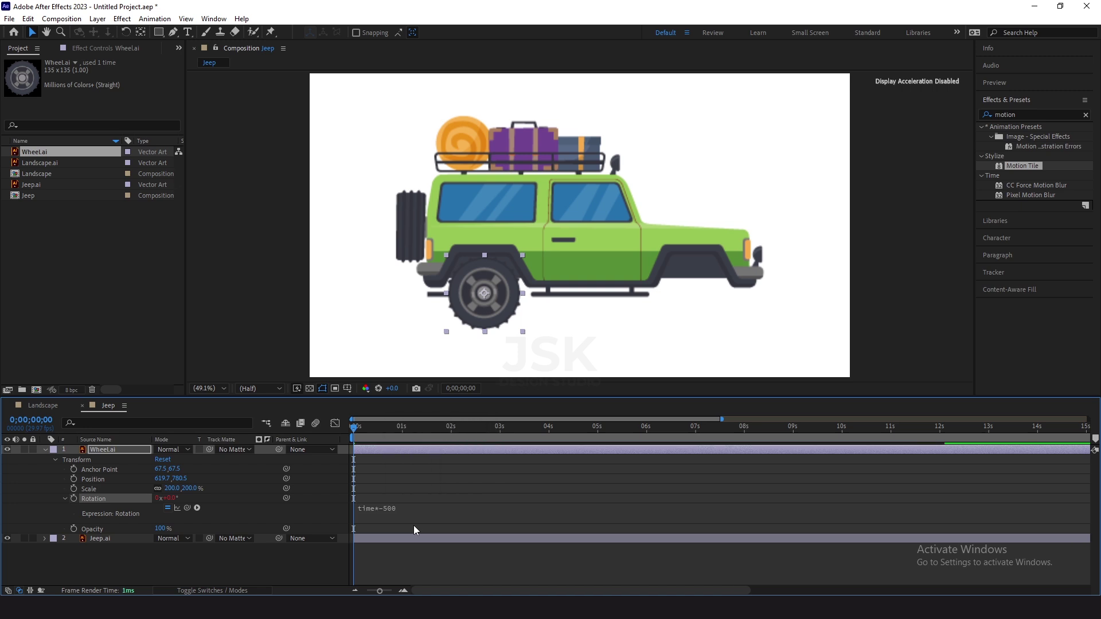
Step: Collapse the Wheel.ai layer's properties and preview the rear wheel's rotation
click(45, 449)
key(space)
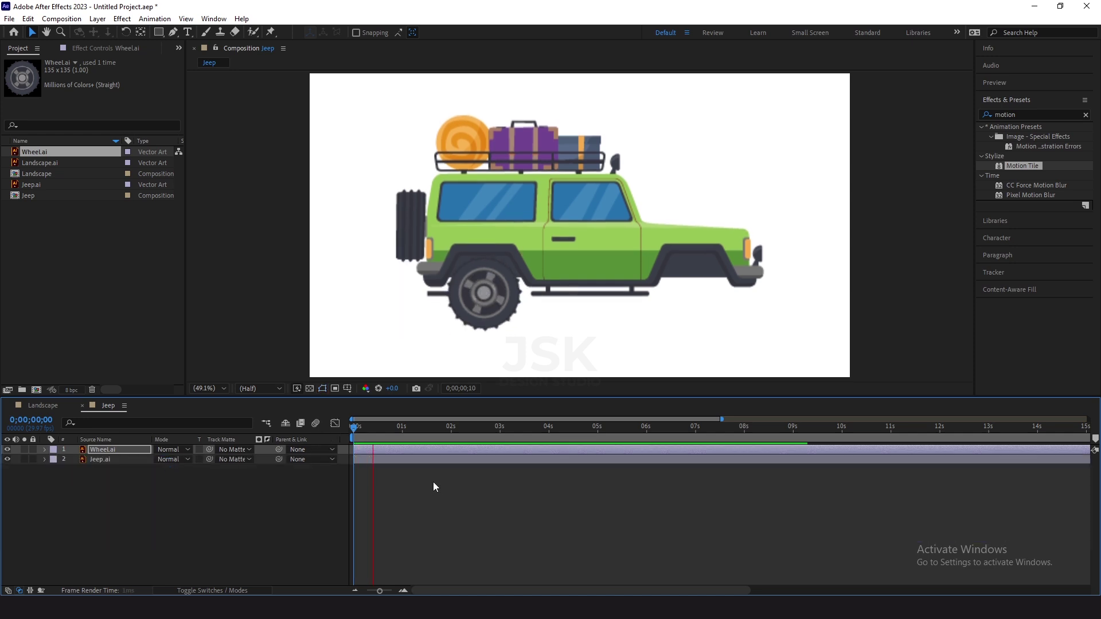
key(space)
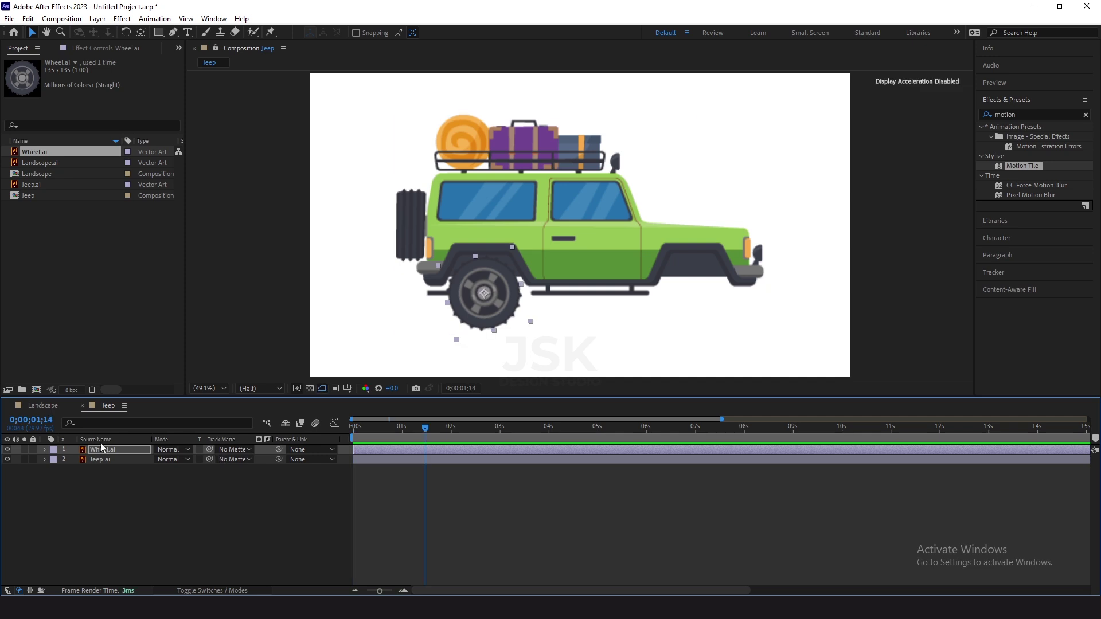
Step: Duplicate the Wheel.ai layer, place the copy in the jeep's front wheel arch at the same height, and return to 0;00;00;00
click(102, 449)
key(ctrl+d)
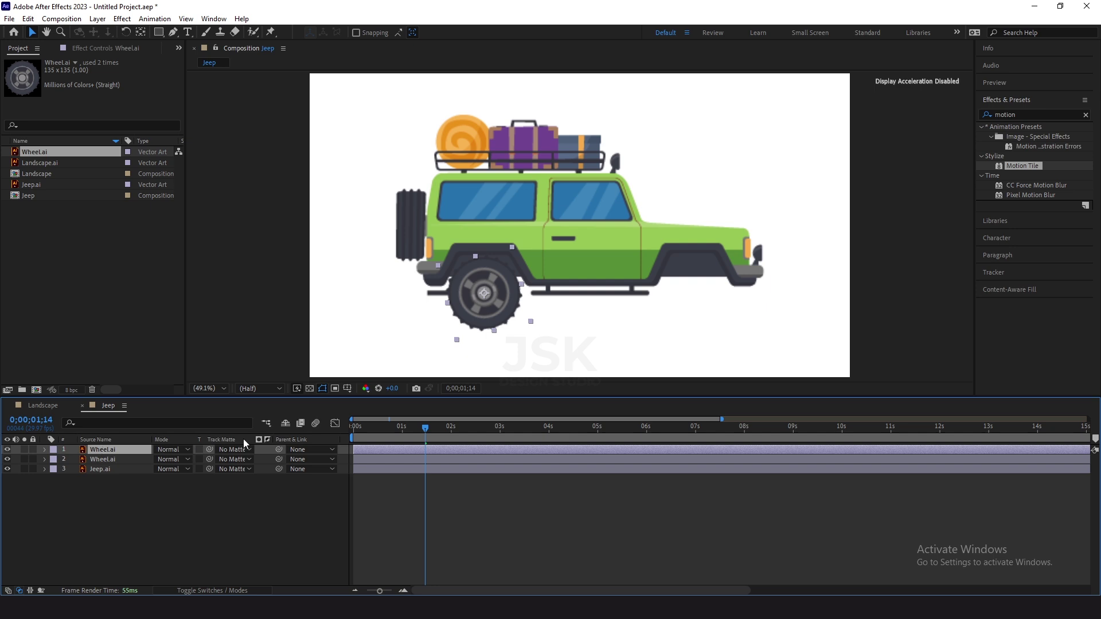
drag(466, 284, 675, 282)
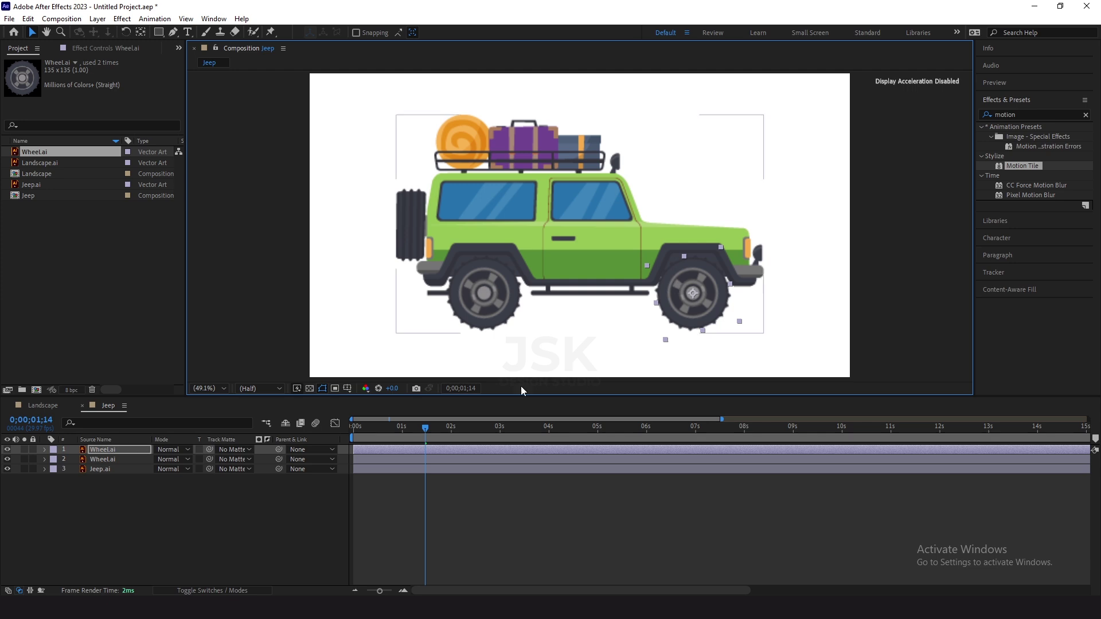
click(364, 429)
drag(358, 430, 352, 429)
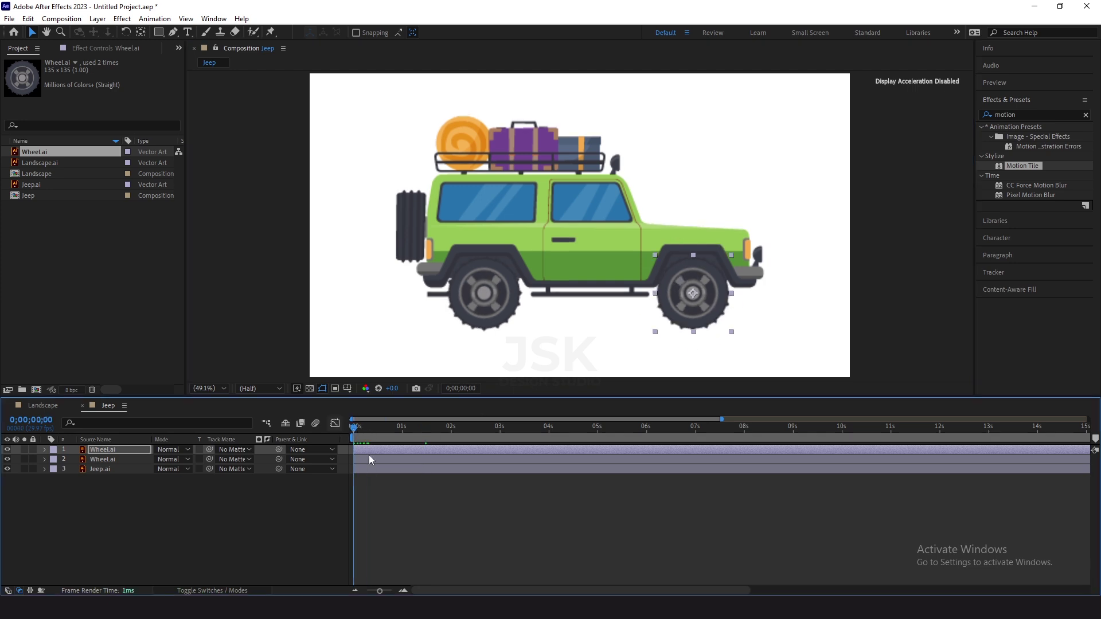
Step: Preview the rotation of both wheels on the jeep
click(433, 530)
key(space)
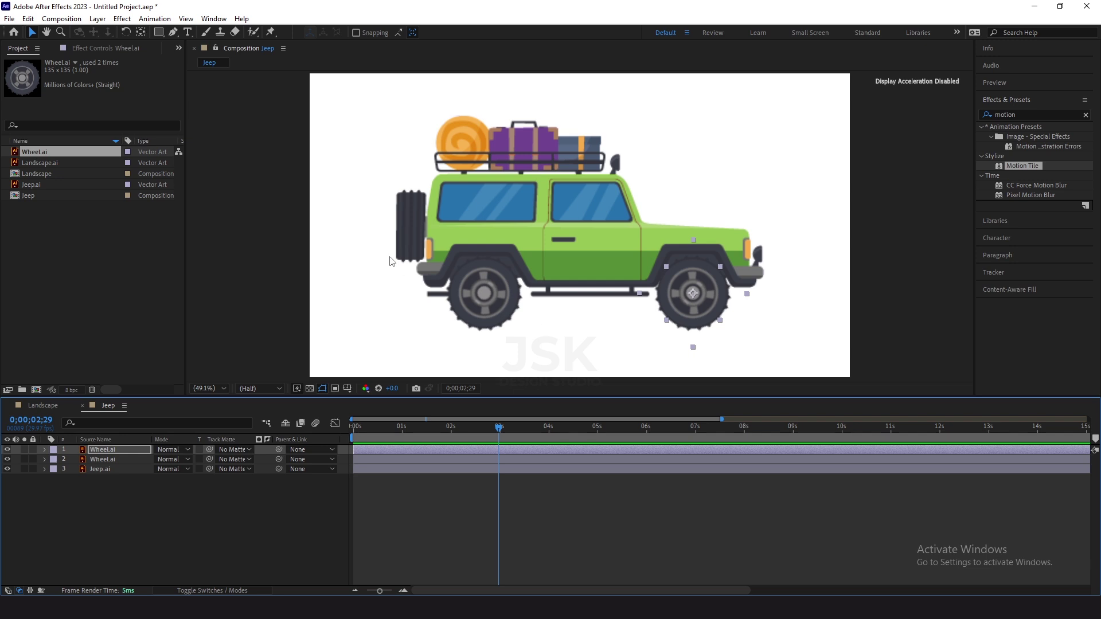
click(159, 32)
click(170, 36)
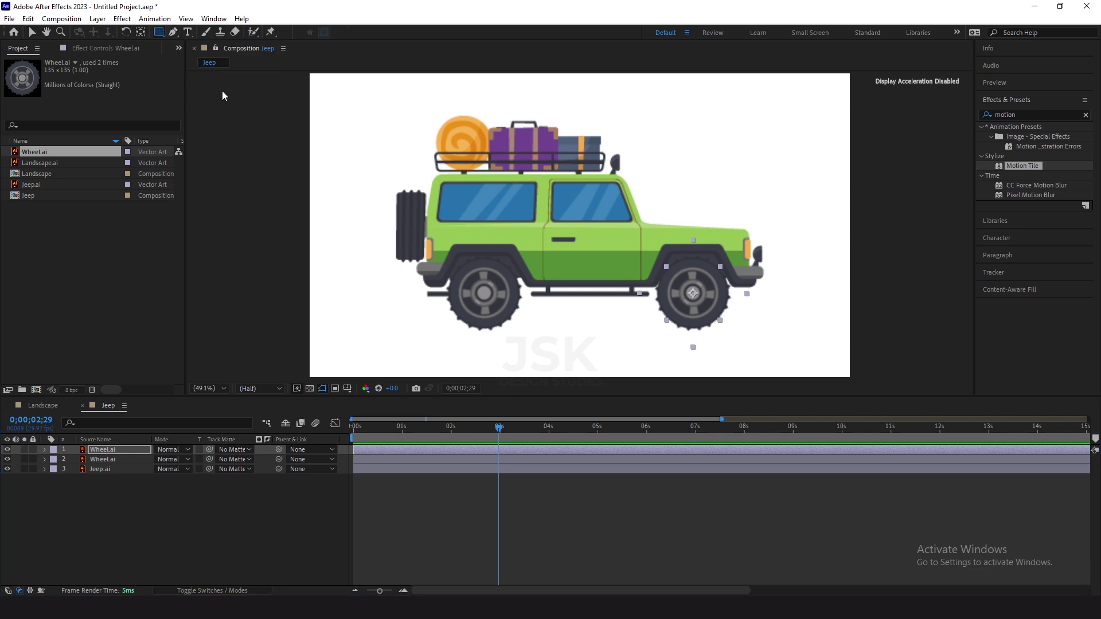
click(435, 324)
mouse_move(567, 366)
mouse_down()
mouse_move(598, 341)
mouse_move(683, 321)
mouse_up()
key(ctrl+z)
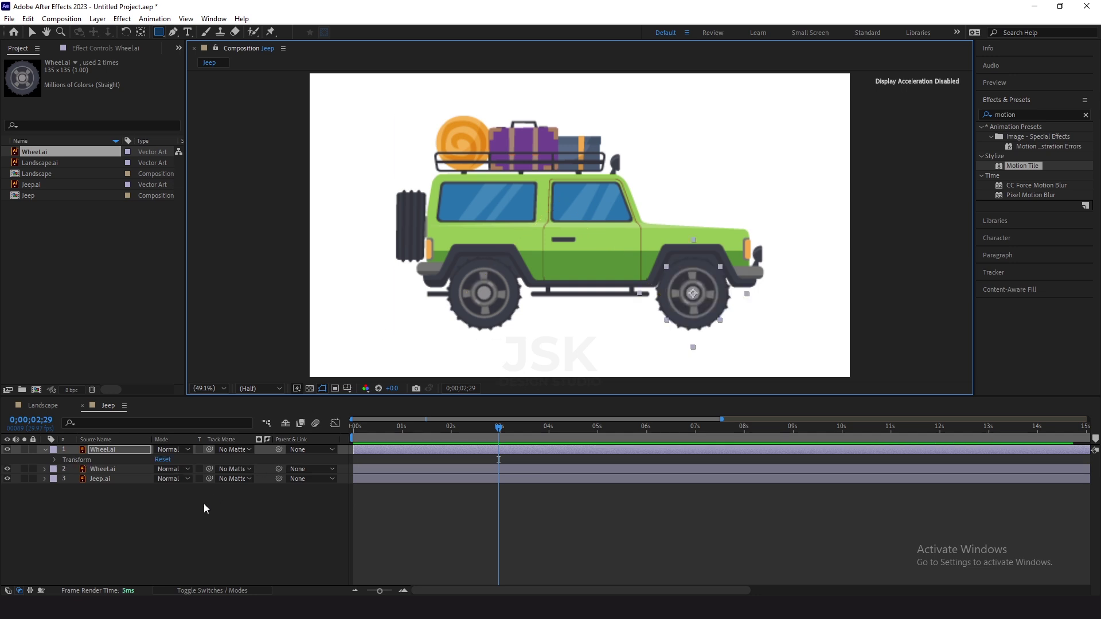
click(205, 510)
key(v)
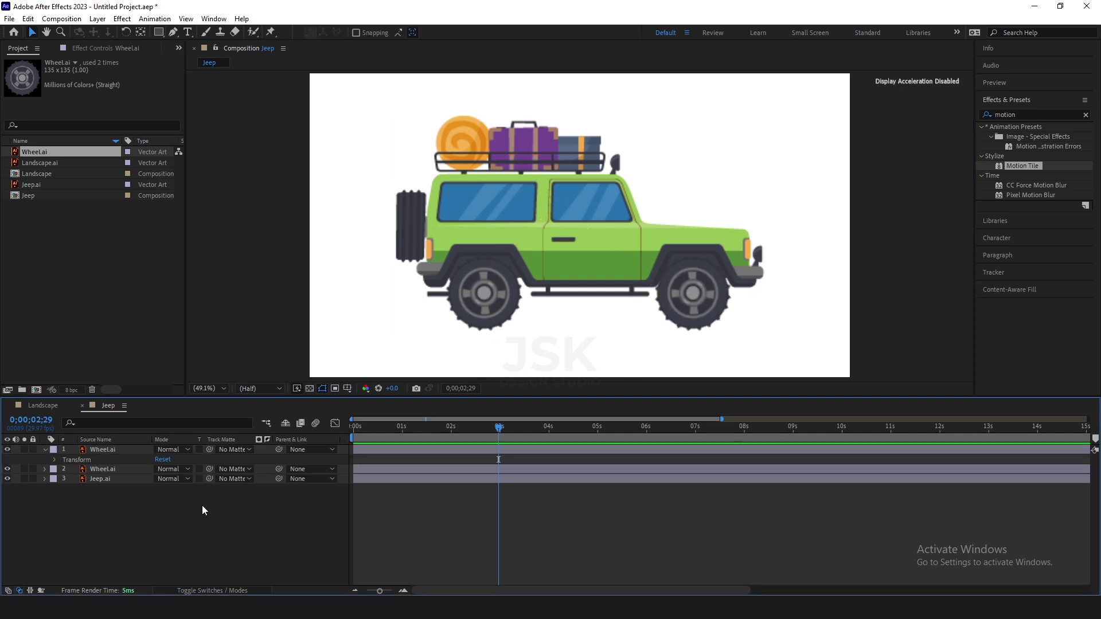
click(45, 449)
Step: Draw a flat black rectangle shape across the bottom of both wheels, spanning from the rear bumper to the front bumper
click(158, 33)
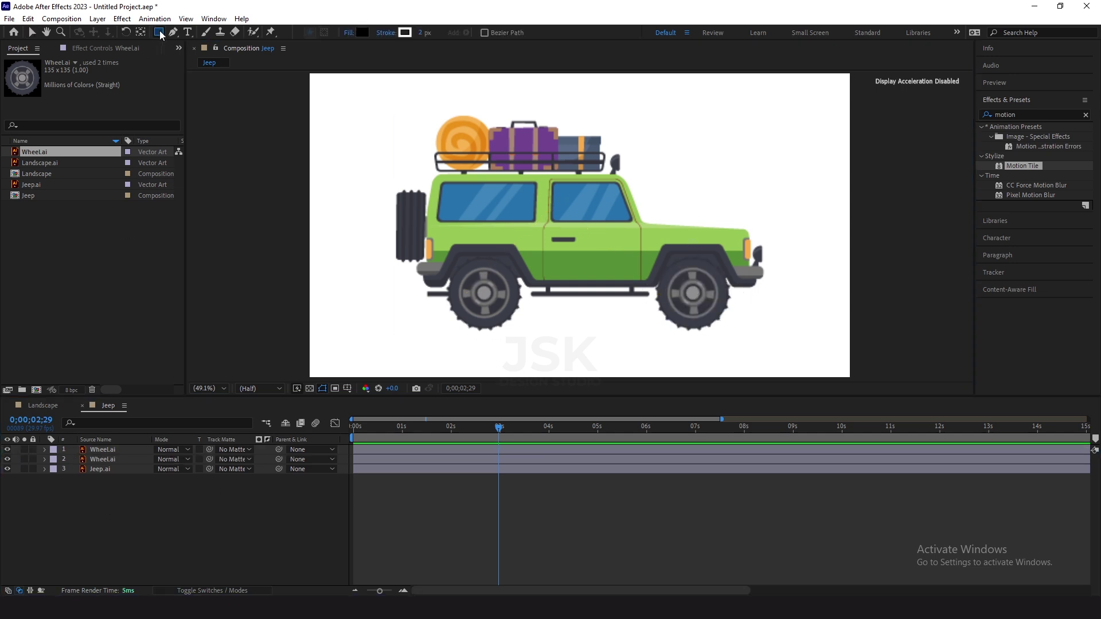
mouse_move(429, 318)
mouse_down()
mouse_move(598, 340)
mouse_move(759, 342)
mouse_up()
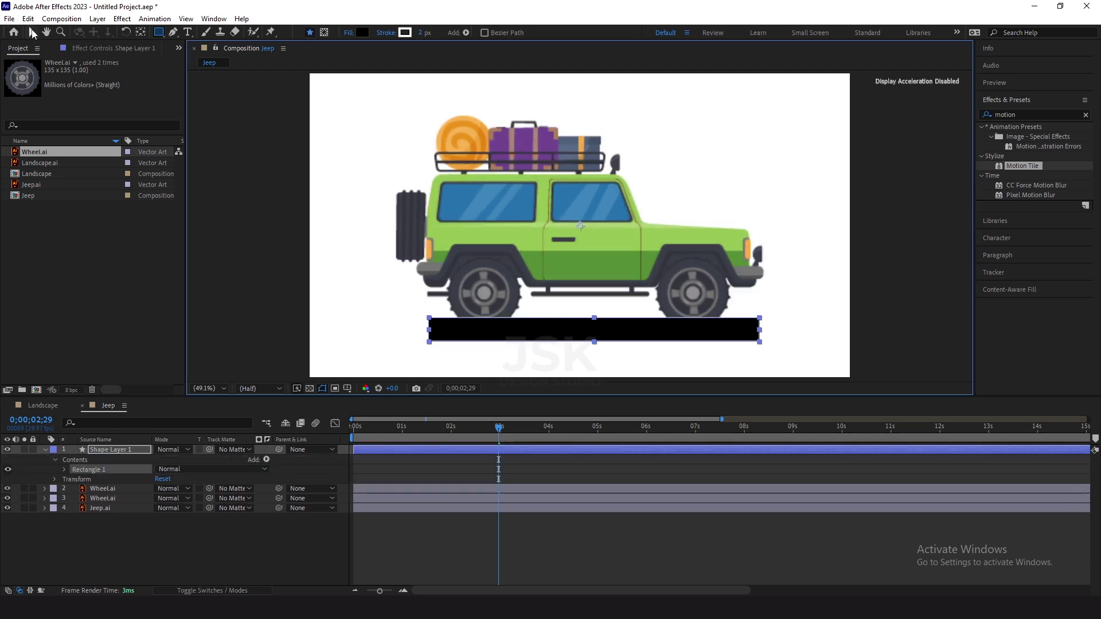
click(32, 33)
Step: Apply the Fast Box Blur effect to the rectangle shape layer with a Blur Radius of 80
click(1085, 114)
click(1025, 115)
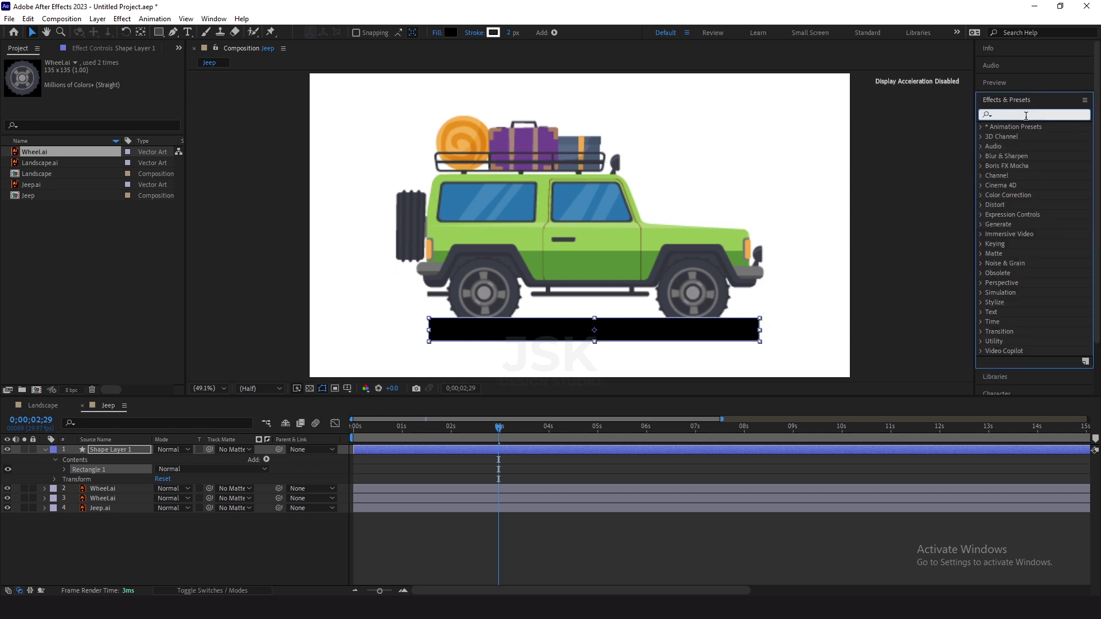
text(fast bo)
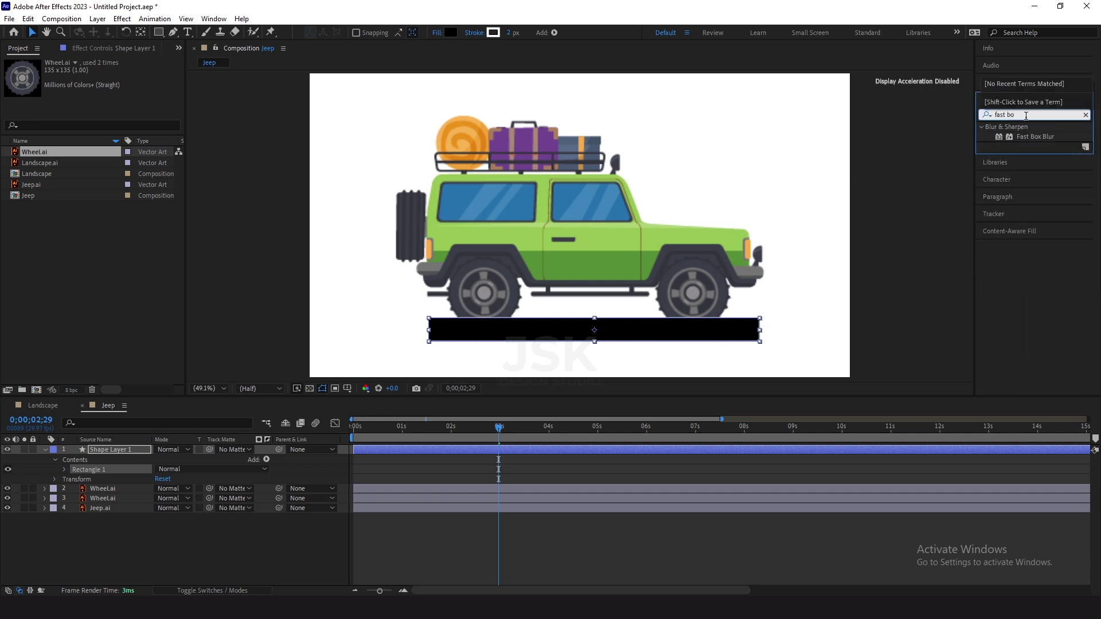
drag(1040, 137, 132, 451)
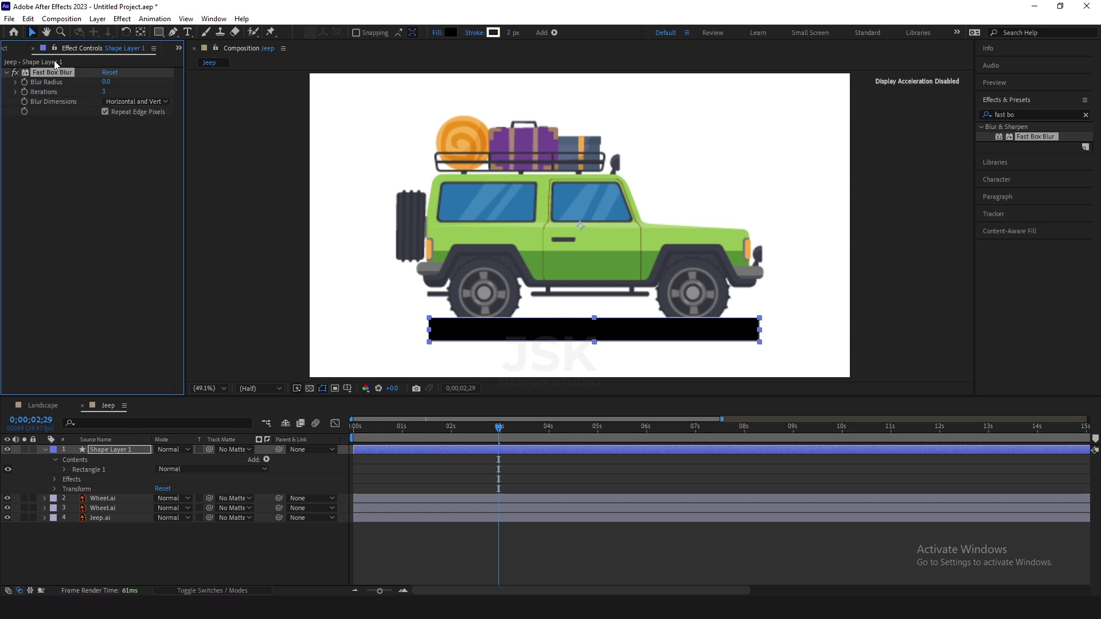
click(105, 83)
text(80)
key(Return)
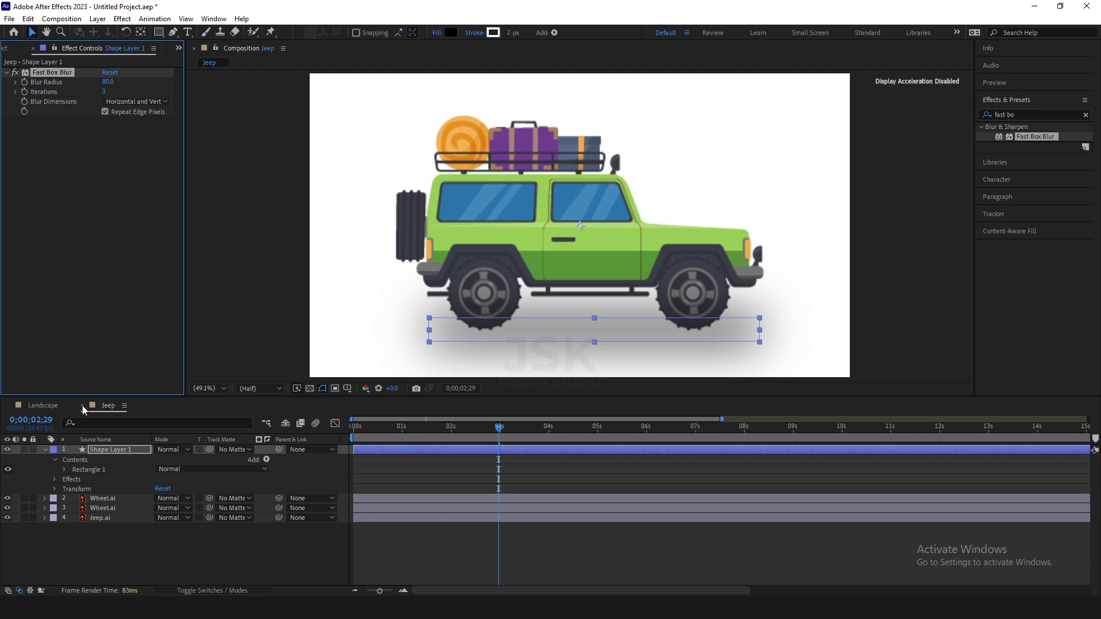
Step: Set the blurred shape layer's Opacity to 60% and move it to the bottom of the stack, below Jeep.ai
click(99, 448)
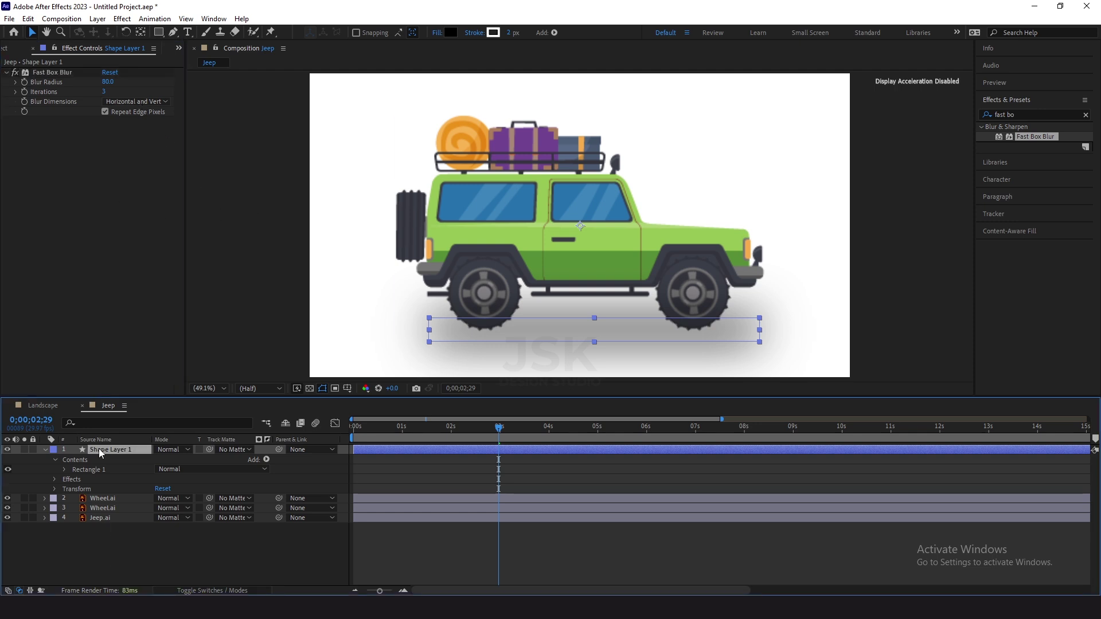
key(t)
click(163, 460)
text(60)
key(Return)
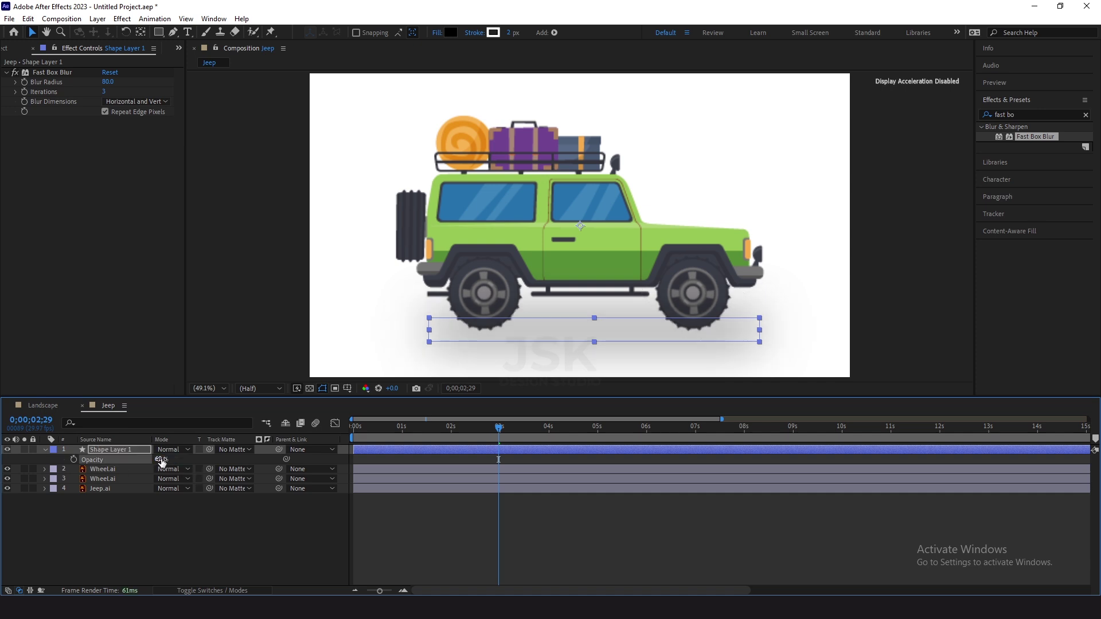
click(45, 450)
drag(97, 453, 100, 492)
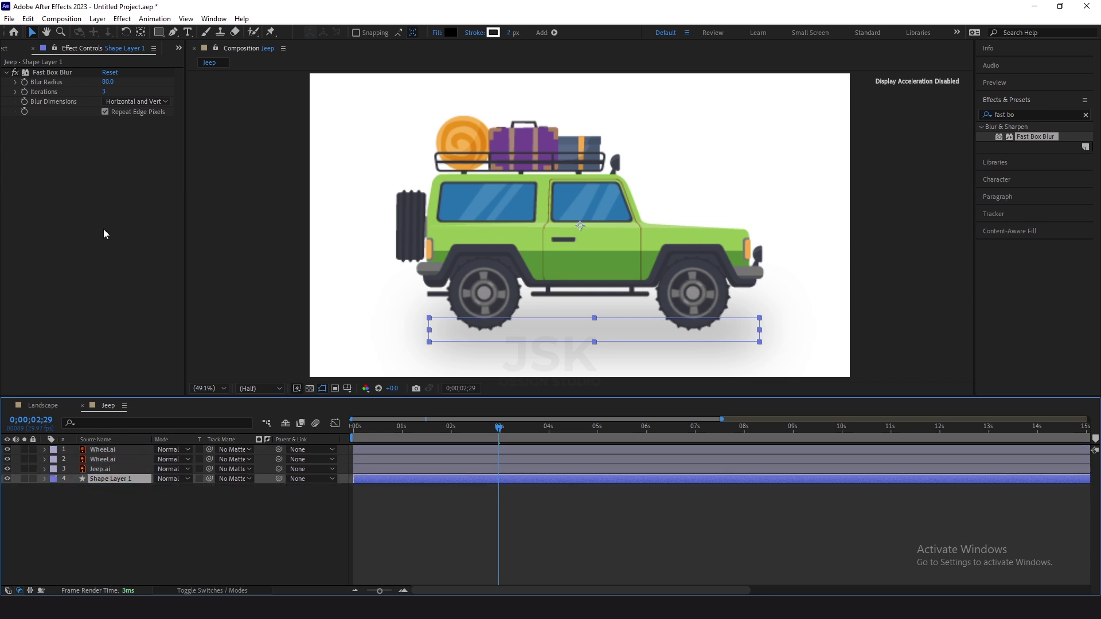
Step: Create a 1920x1080, 29.97 fps, 30-second composition named Car Moving Animation
click(178, 48)
click(192, 59)
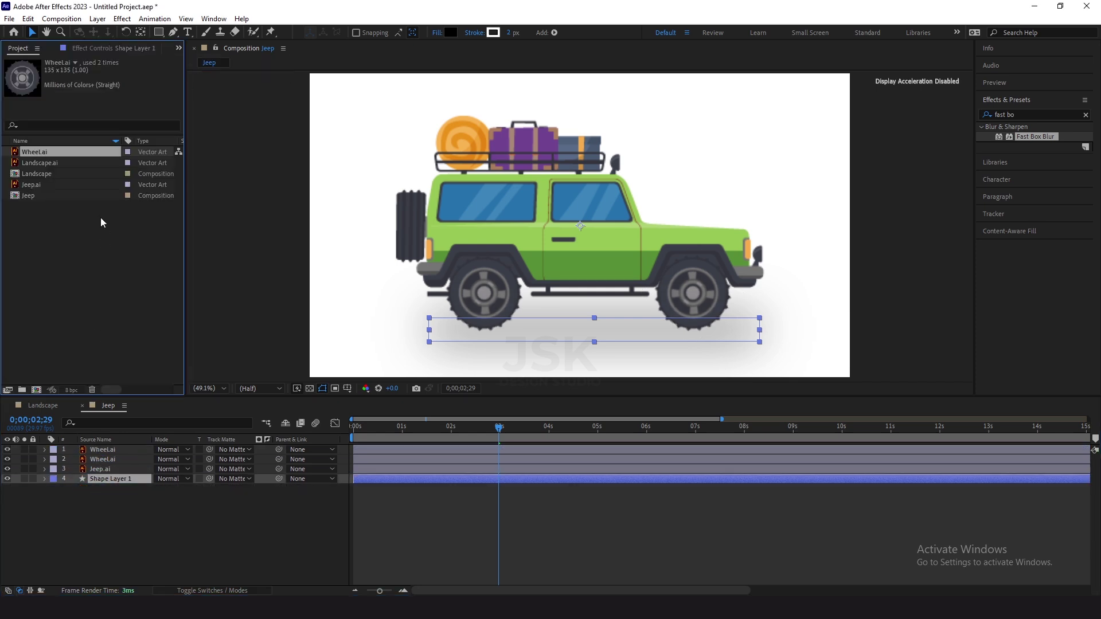
click(89, 290)
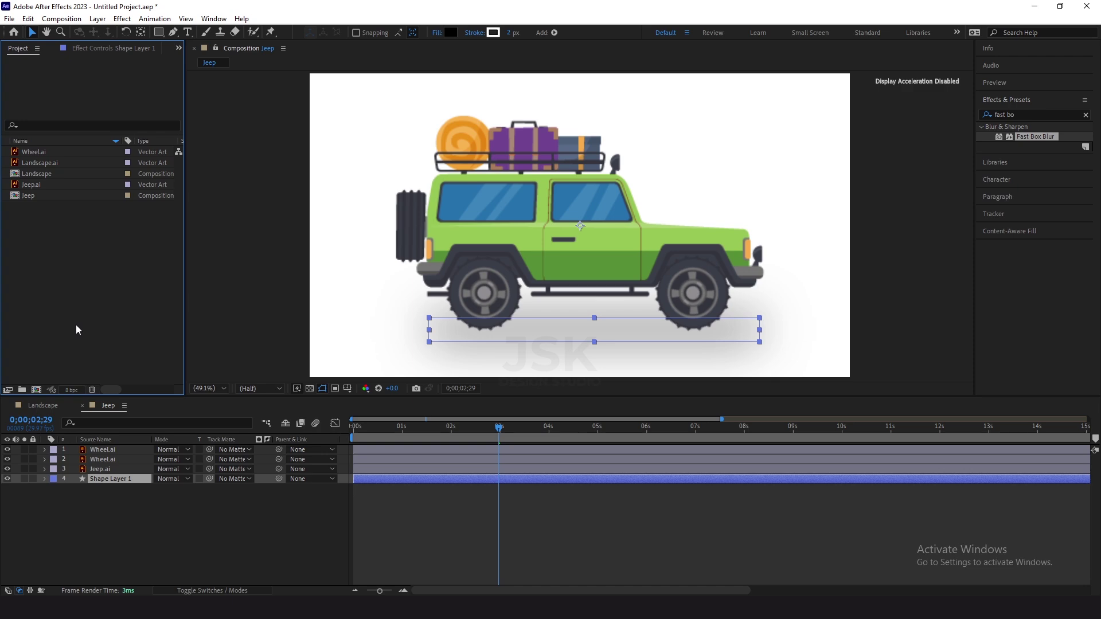
click(36, 392)
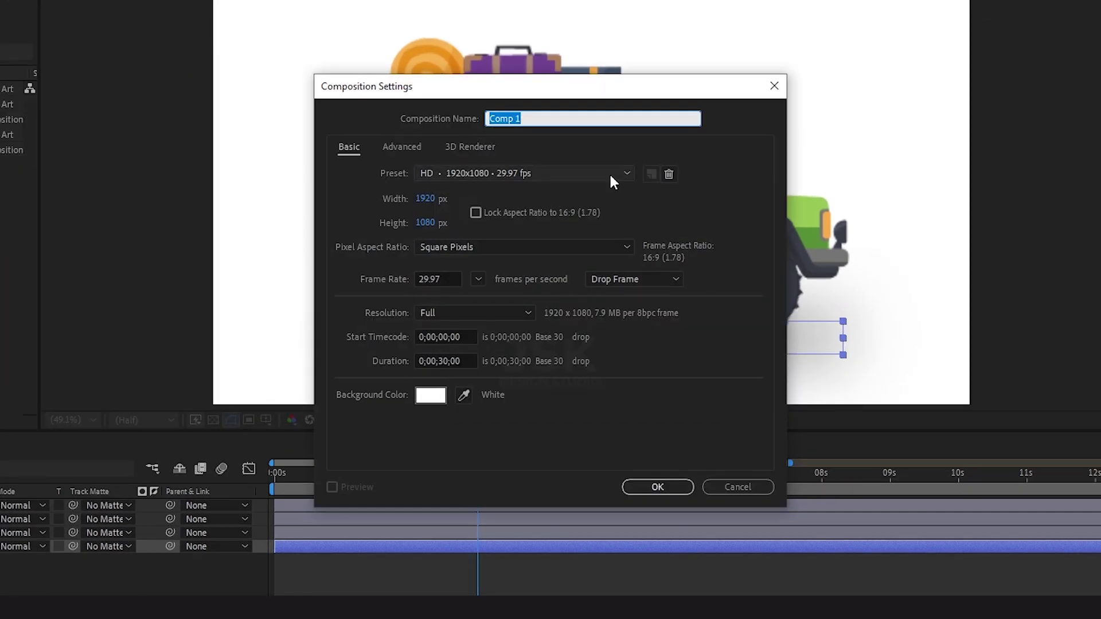
text(Car Moving Animation)
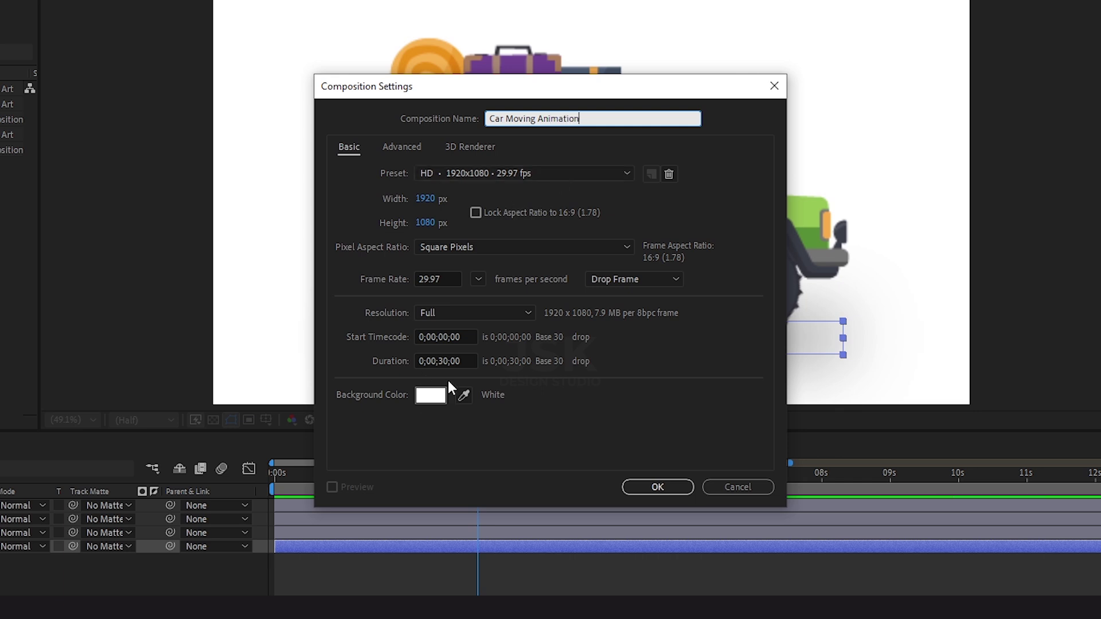
click(645, 489)
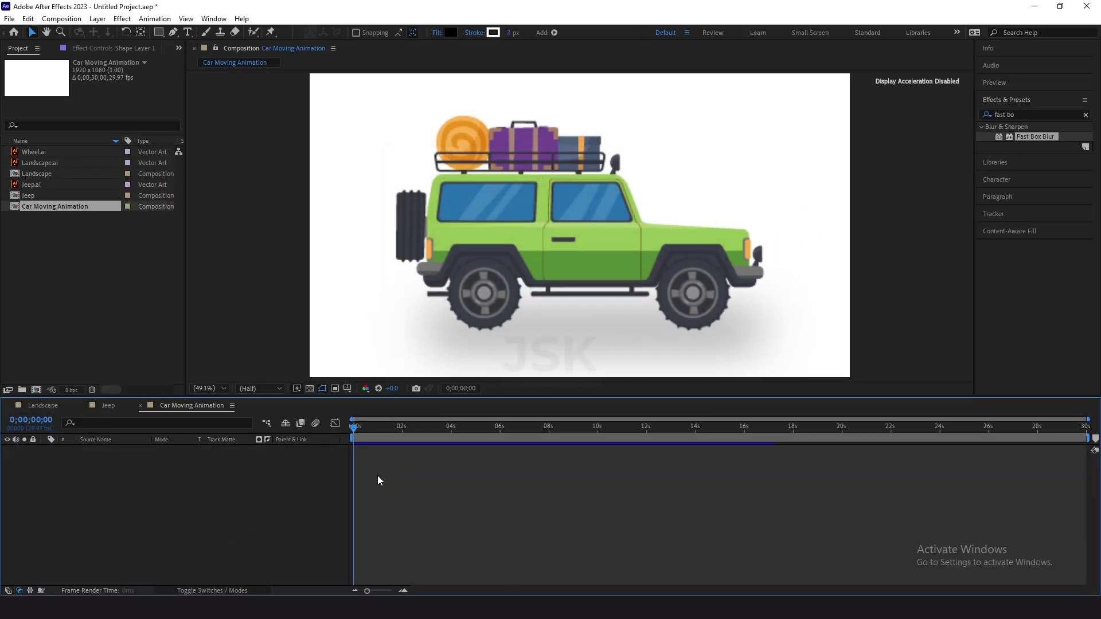
Step: Add the Landscape composition to Car Moving Animation and shift it toward the right of the frame
click(66, 281)
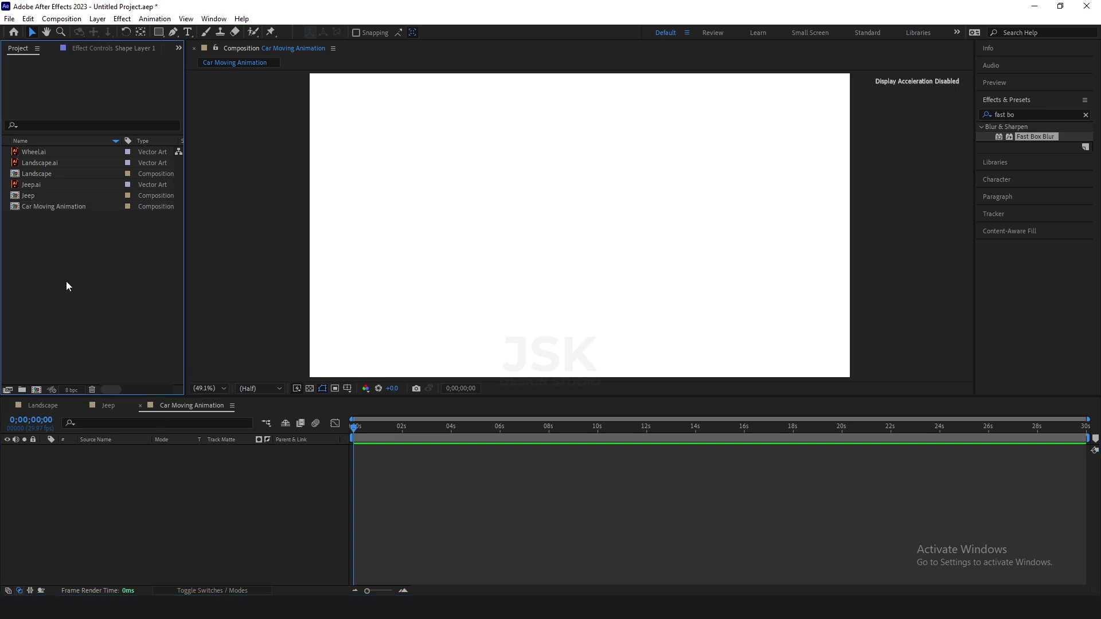
click(27, 173)
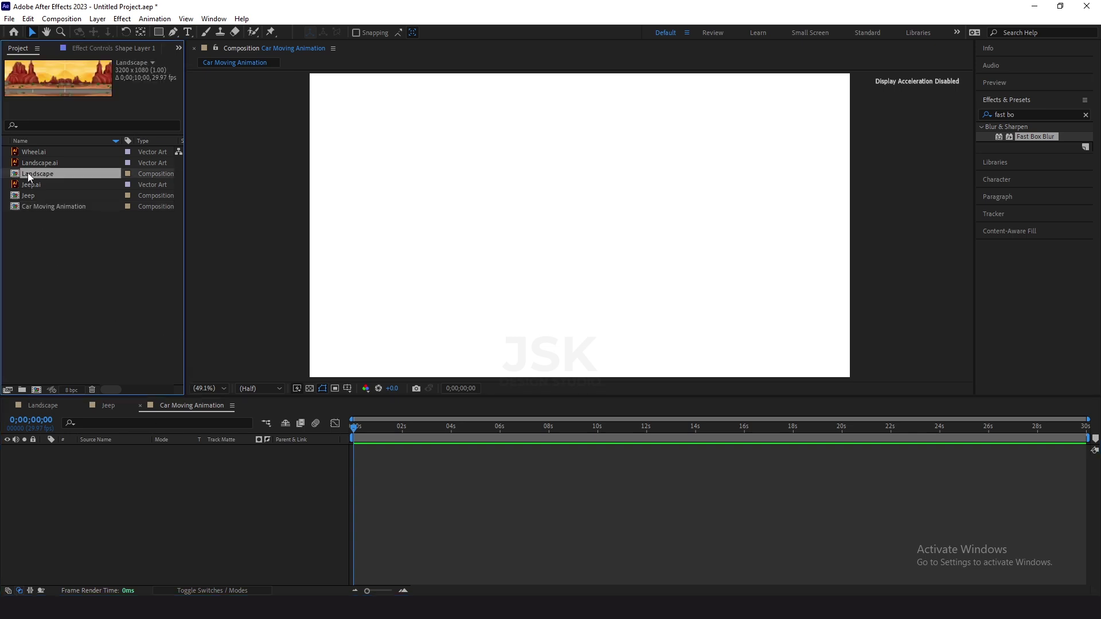
drag(32, 172, 62, 454)
click(222, 388)
click(408, 276)
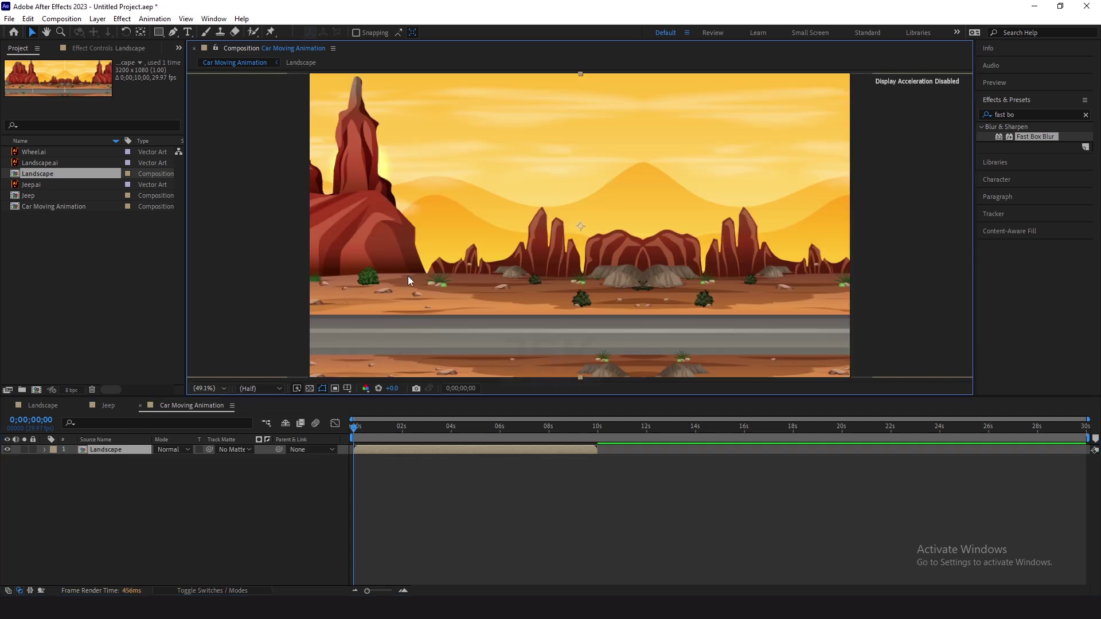
key(comma)
drag(415, 271, 497, 270)
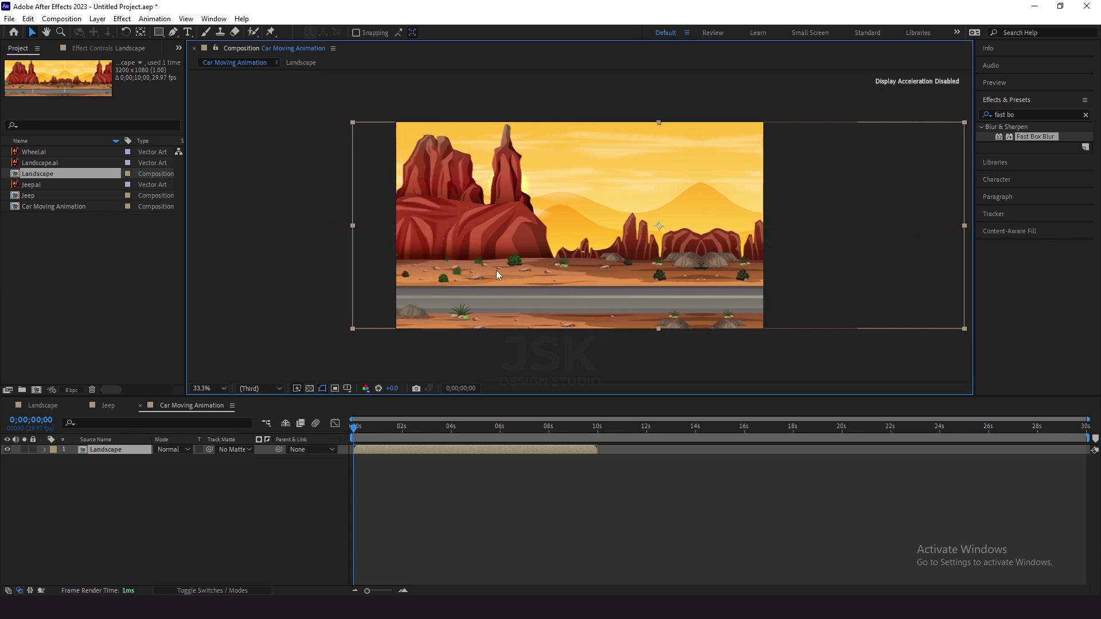
Step: Set the Landscape layer's Position to 1592, 540 so its left edge meets the frame, and collapse its properties
click(44, 449)
click(55, 459)
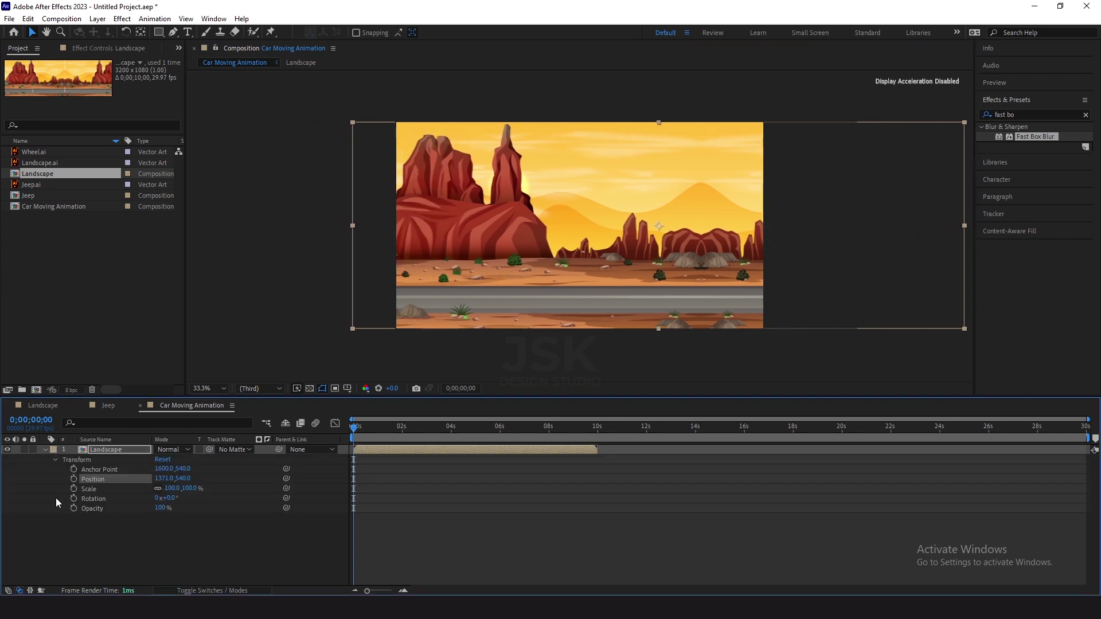
drag(159, 481, 277, 471)
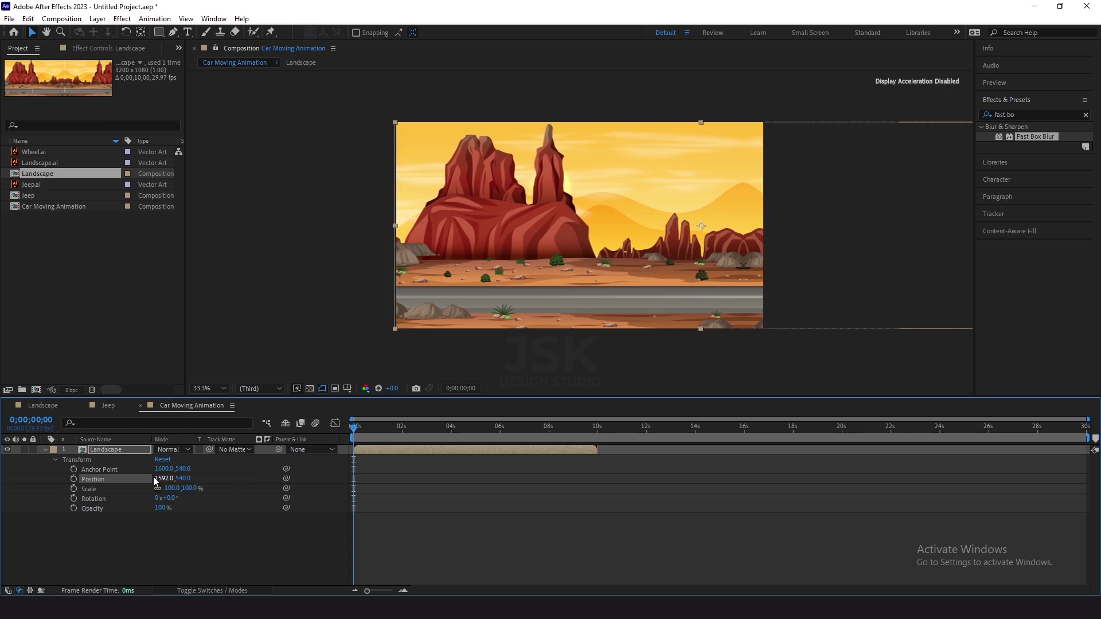
click(45, 450)
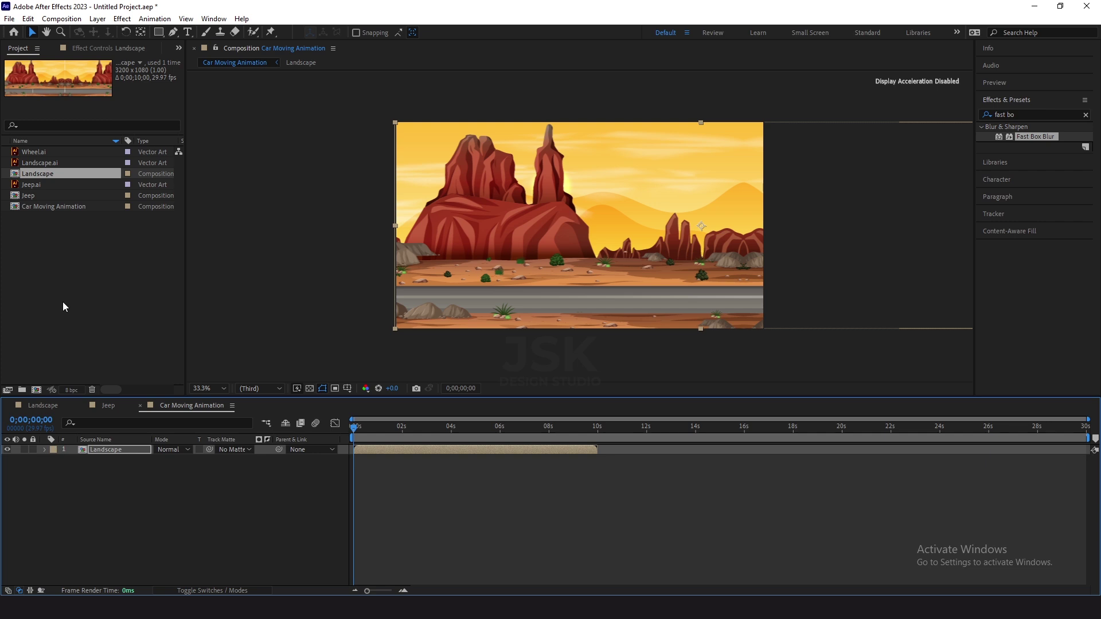
Step: Add the Jeep composition above the Landscape layer in Car Moving Animation
click(35, 227)
click(23, 195)
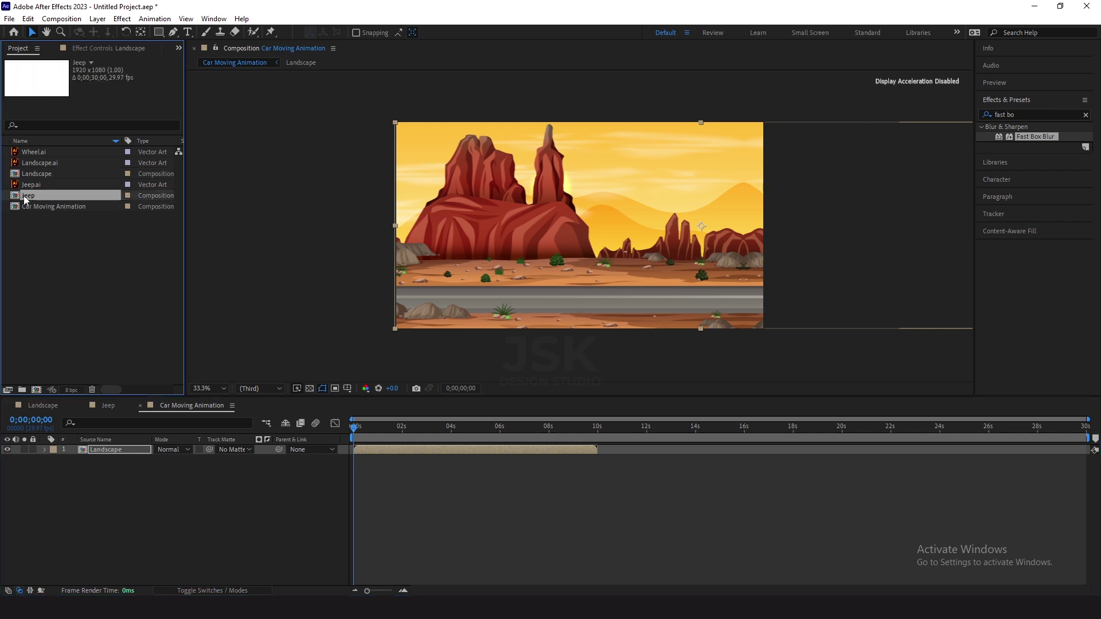
drag(30, 195, 103, 450)
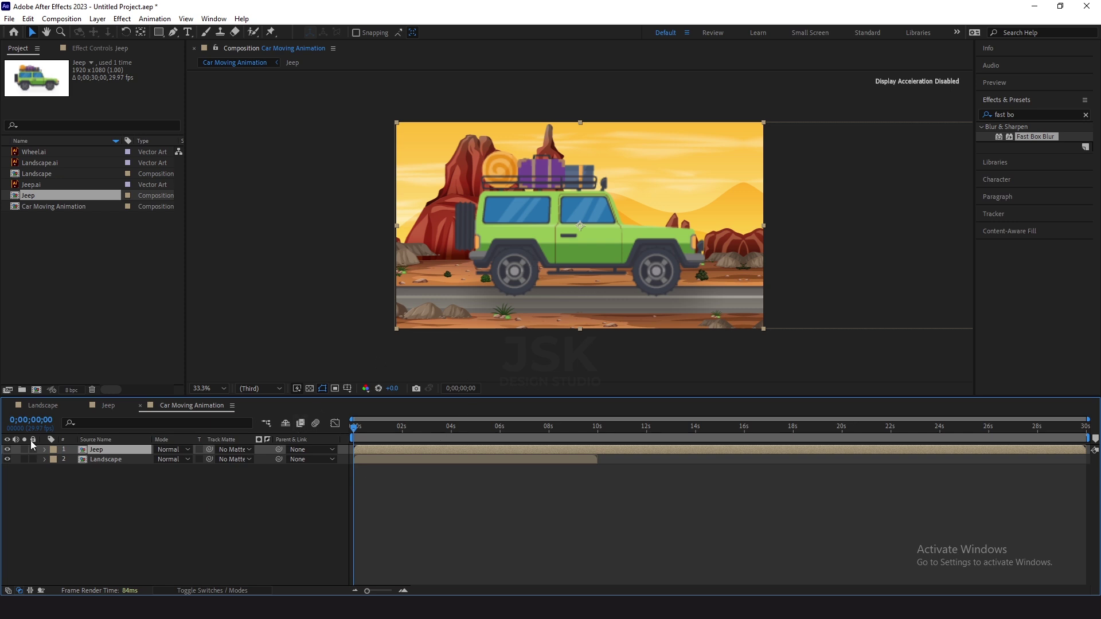
Step: Set the Jeep layer's Scale to 50% and place the jeep on the left part of the road
key(s)
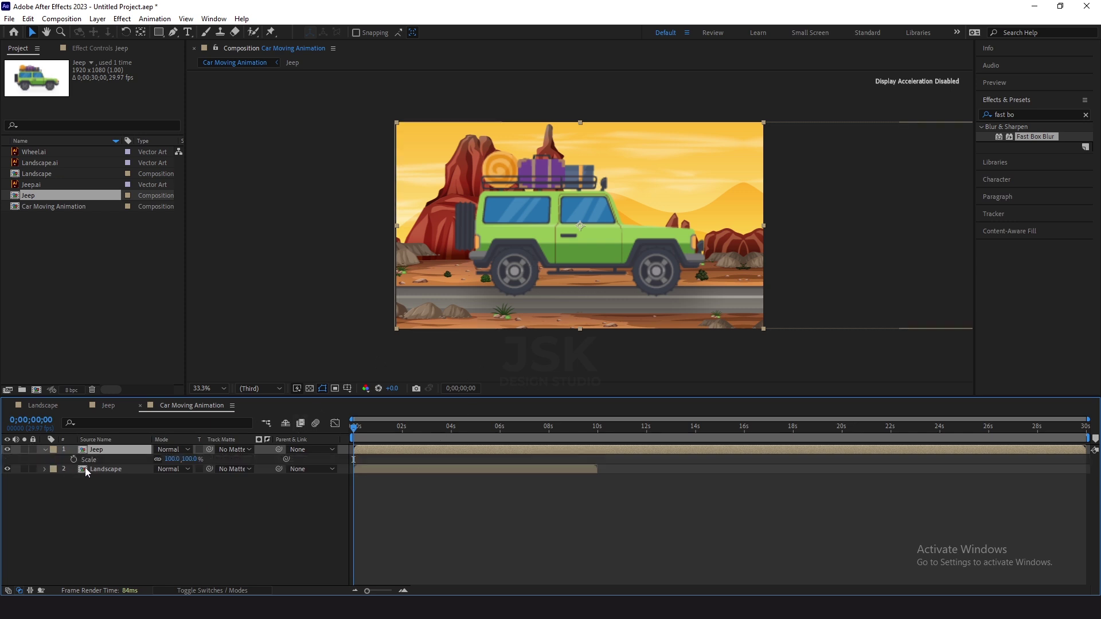
click(172, 462)
text(50)
key(Return)
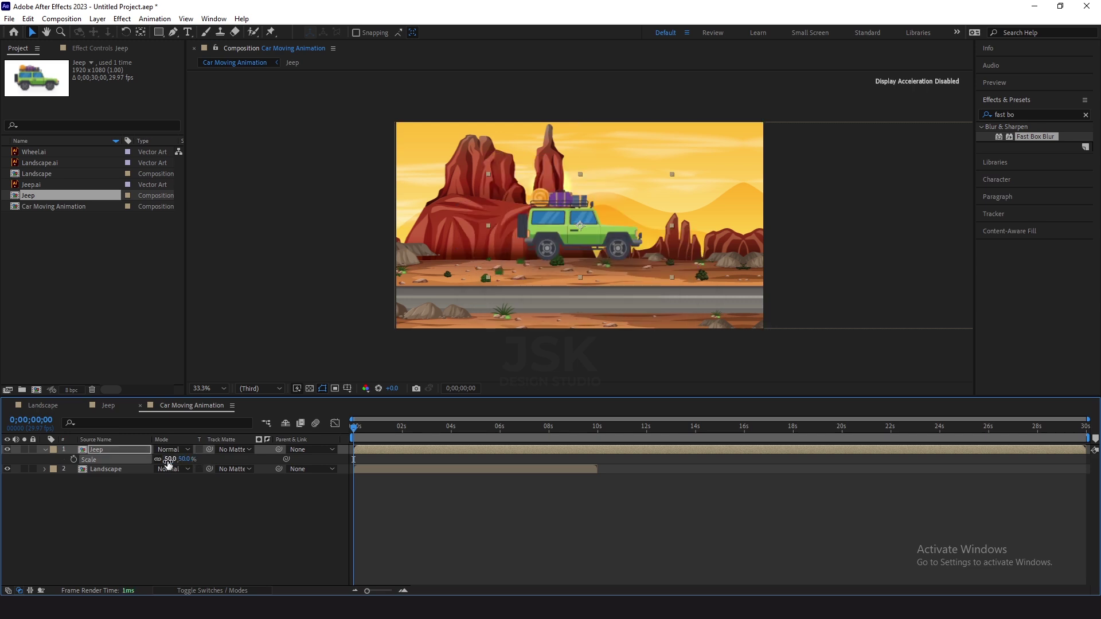
drag(564, 224, 485, 266)
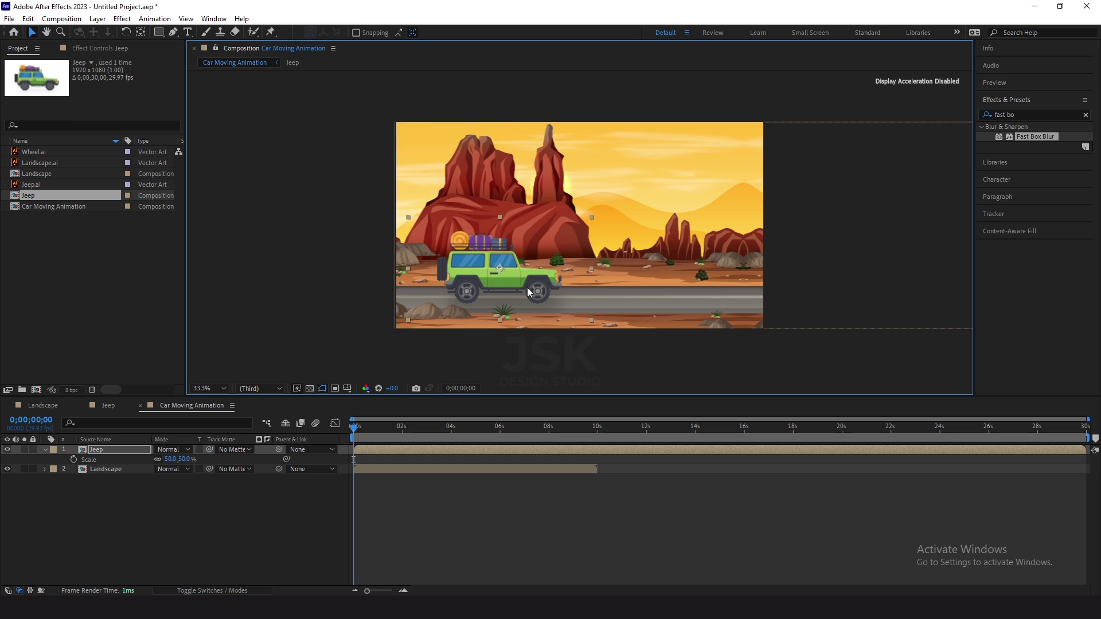
Step: In the Jeep composition, set the shadow shape layer's Opacity to 40% and return to Car Moving Animation
click(105, 405)
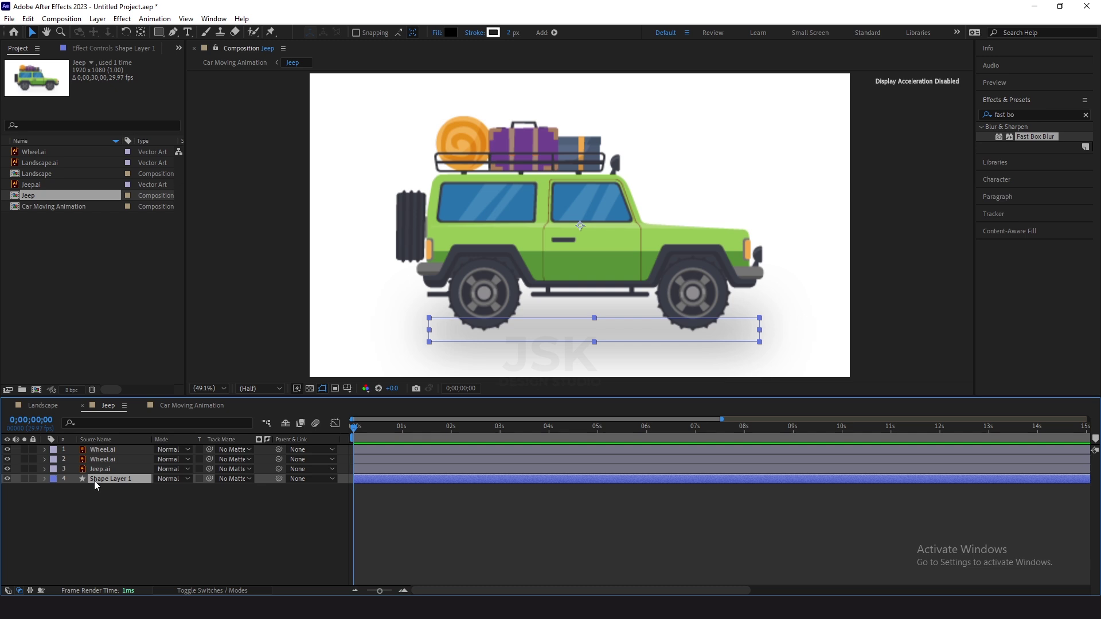
click(109, 51)
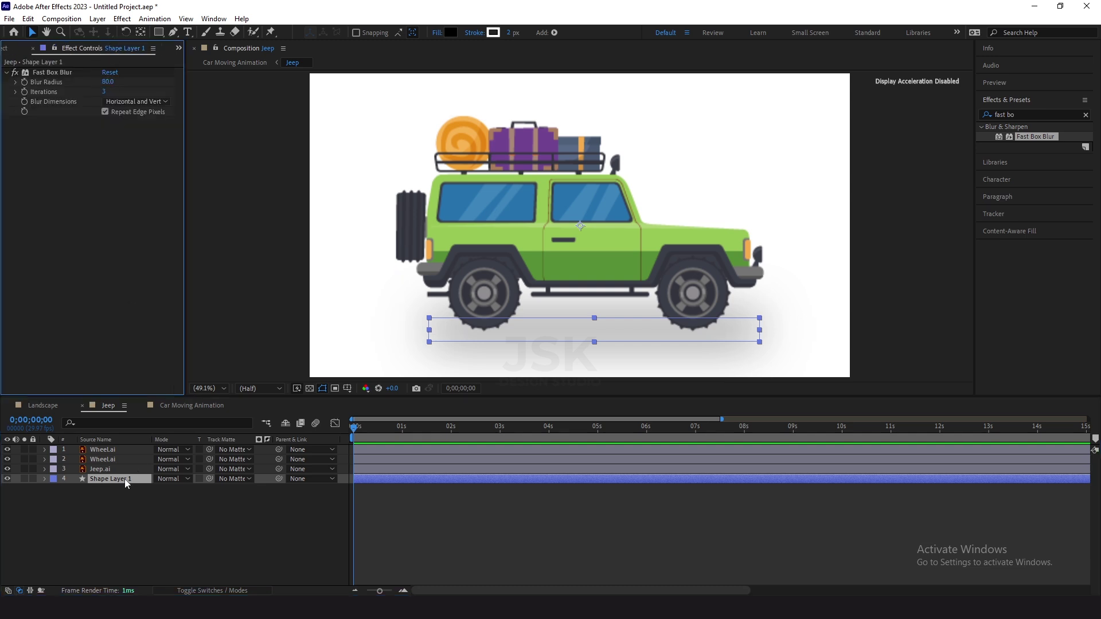
key(t)
click(158, 488)
text(40)
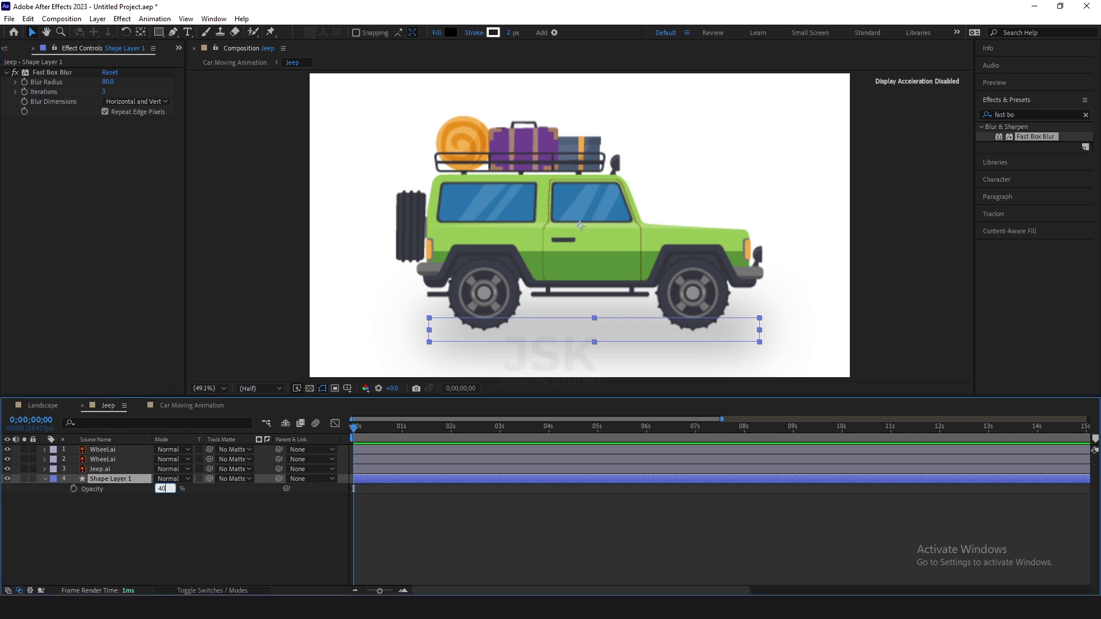
key(Return)
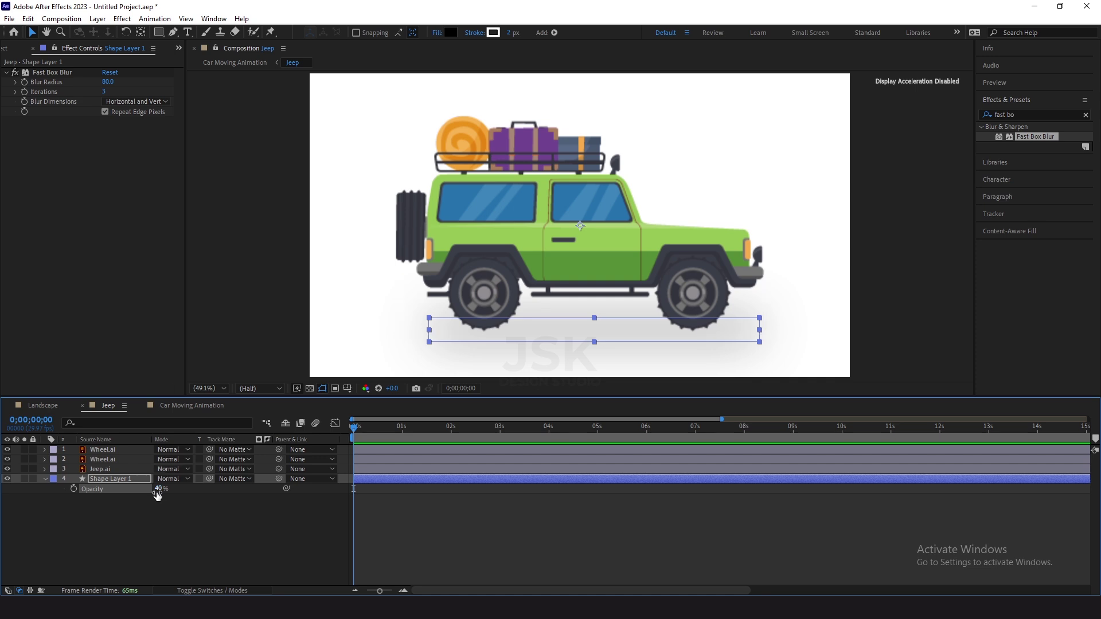
click(184, 405)
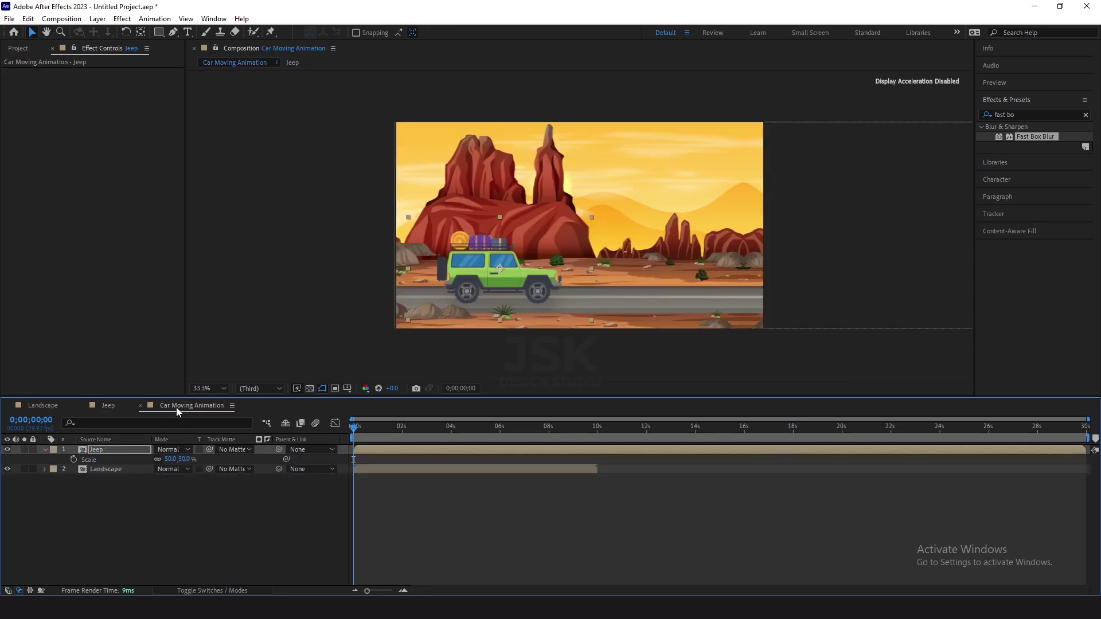
Step: End the work area of Car Moving Animation at 0;00;09;29, where the Landscape layer ends
click(224, 388)
click(228, 200)
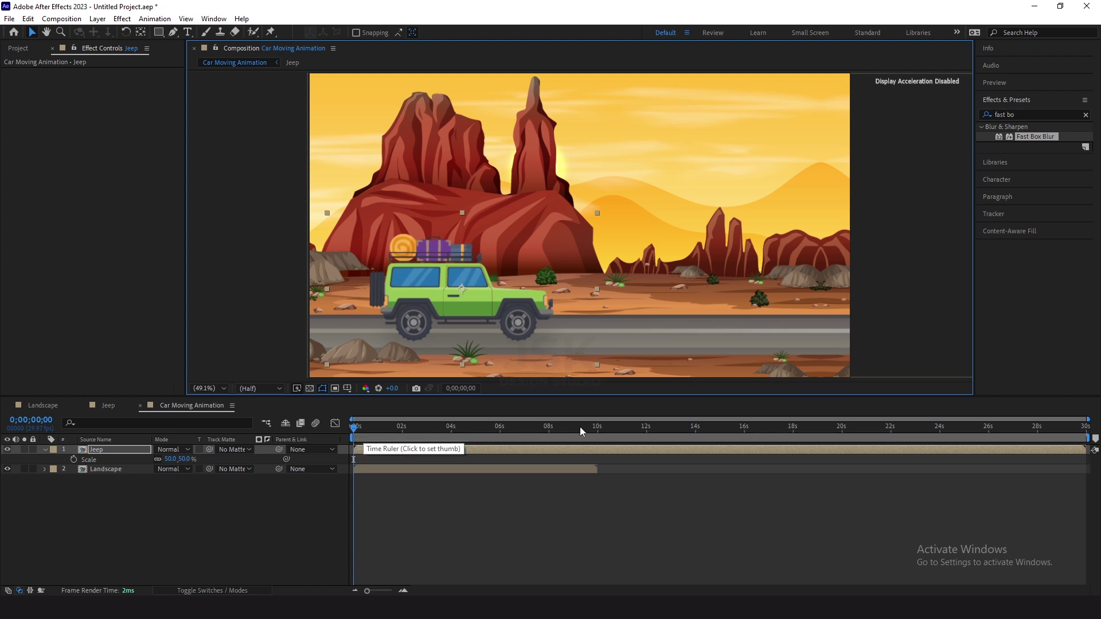
click(597, 430)
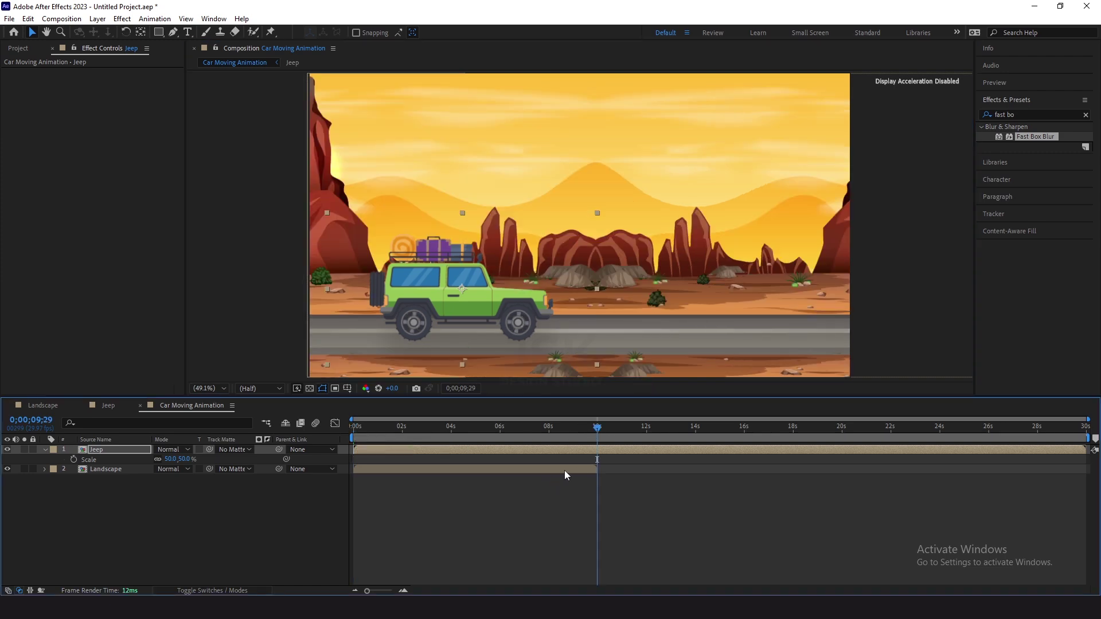
click(582, 469)
drag(597, 468, 854, 471)
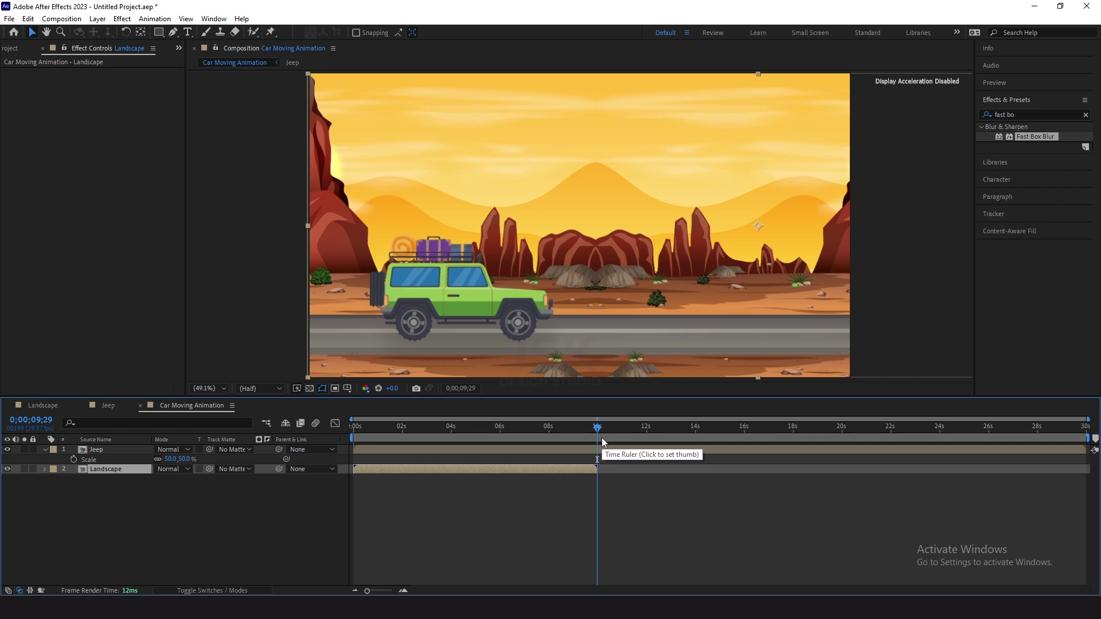
key(n)
key(;)
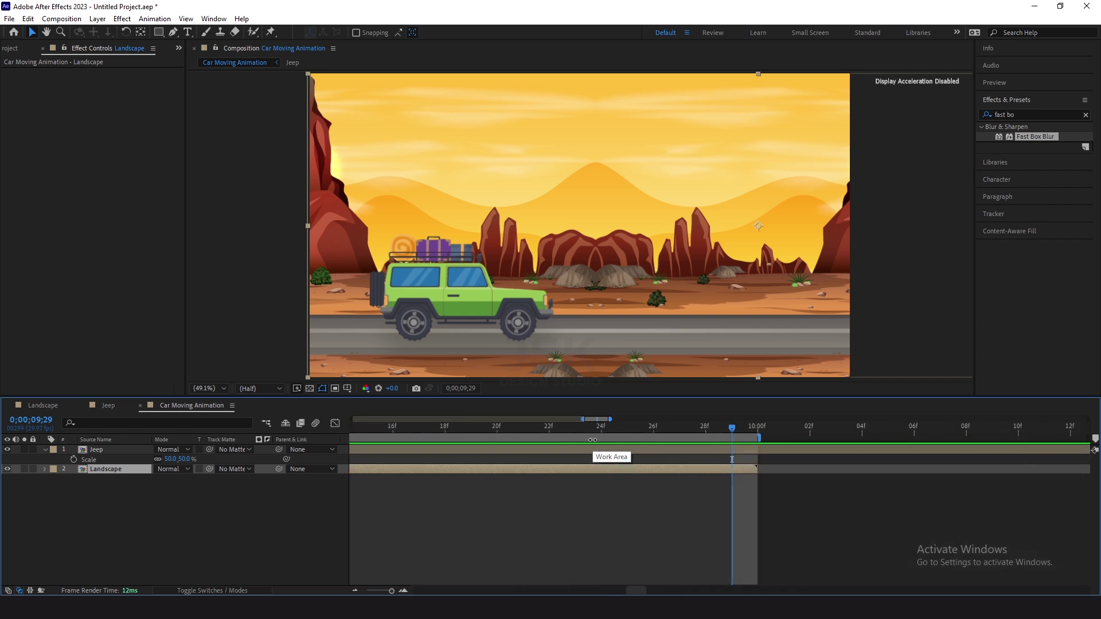
key(;)
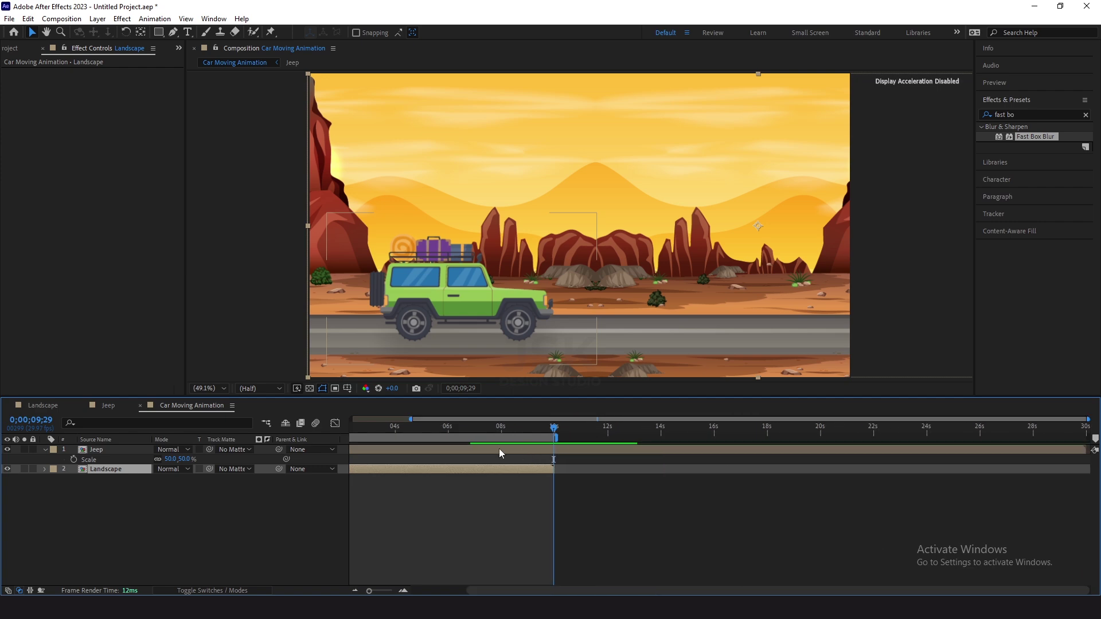
scroll(372, 435, left, 3)
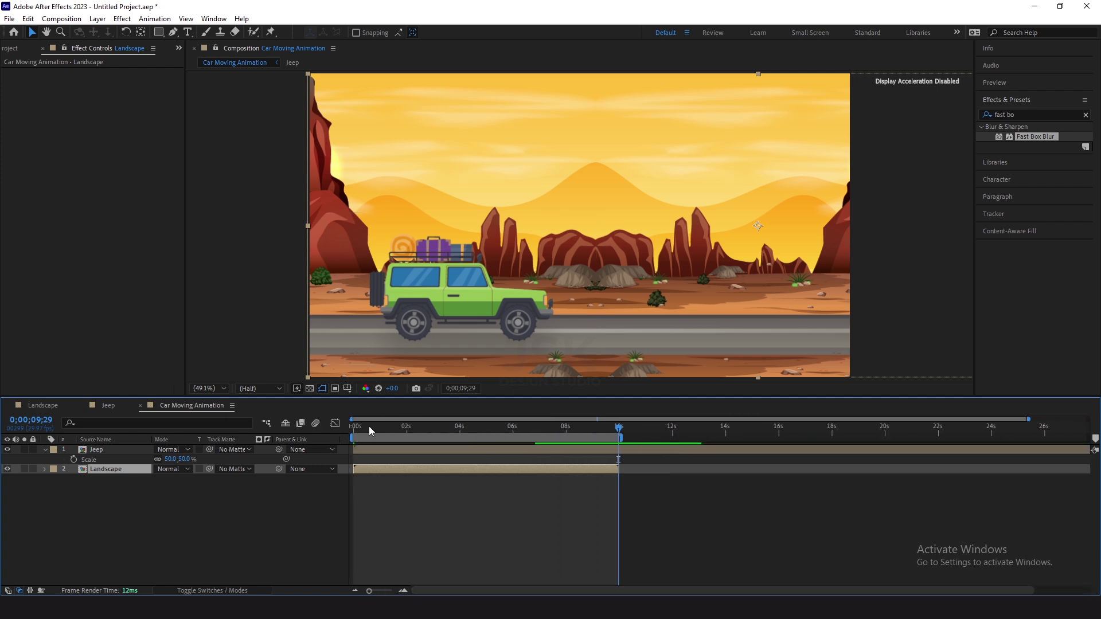